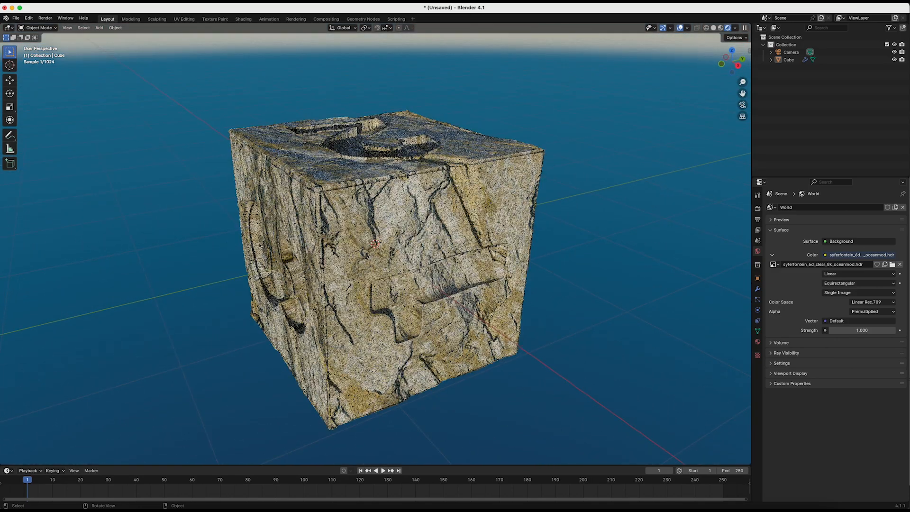
middle_drag(294, 188, 281, 124)
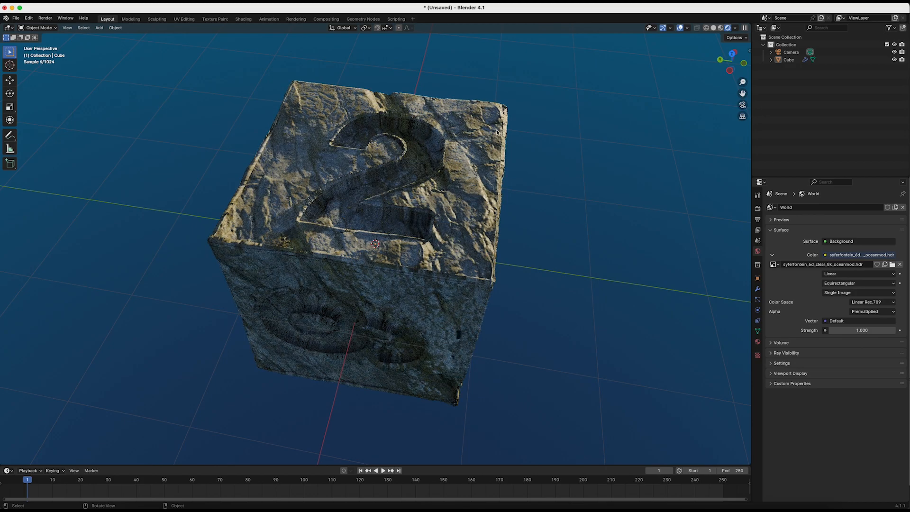
middle_drag(432, 133, 405, 154)
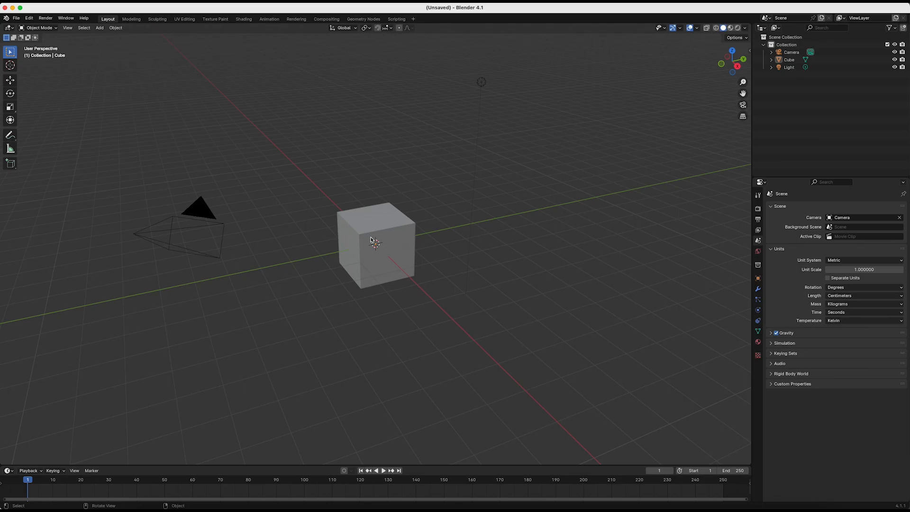
Open the cube's material in the Shading workspace and space the Principled BSDF and Material Output nodes apart.
scroll(373, 240, up, 6)
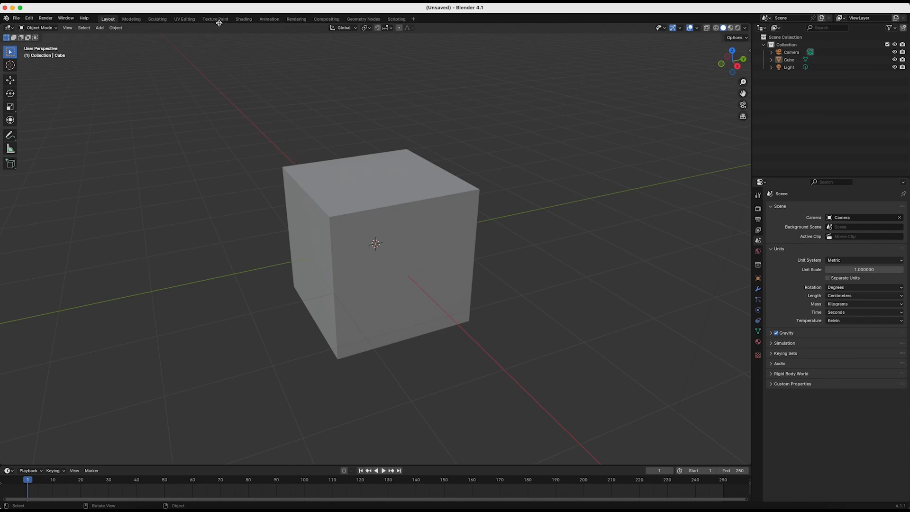
click(242, 20)
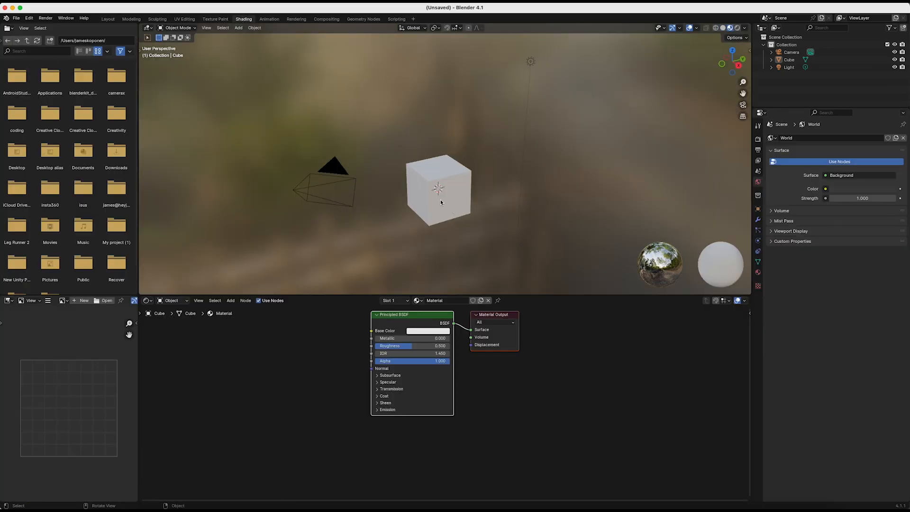
scroll(441, 202, up, 5)
drag(419, 316, 518, 325)
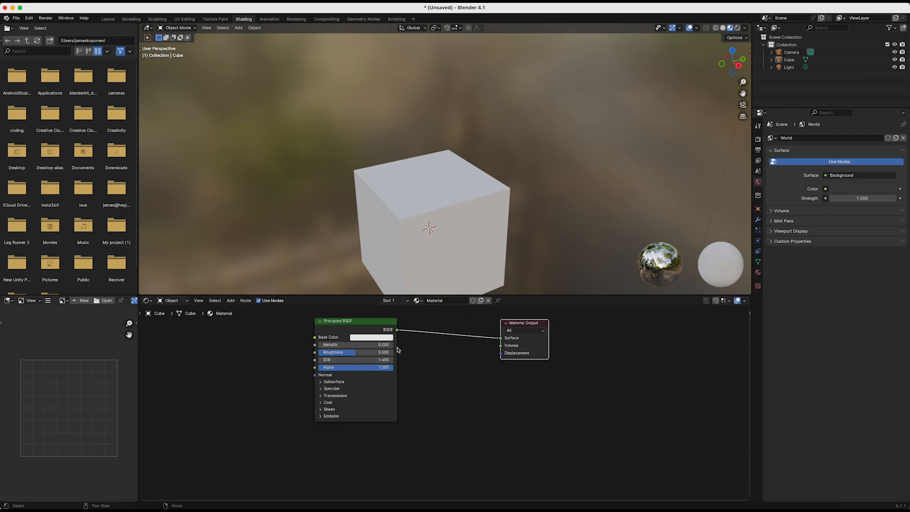
Add an Image Texture node below the Material Output node in the cube's material.
key(shift+a)
click(447, 357)
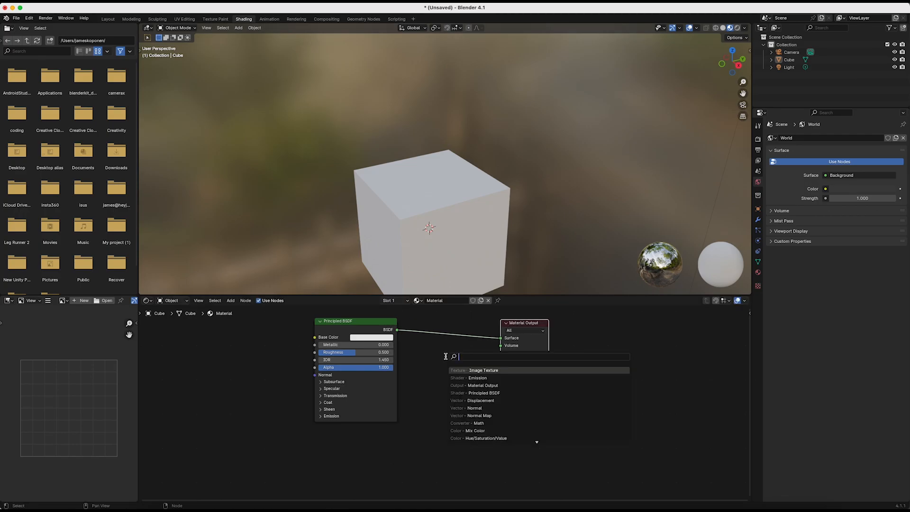
text(ima)
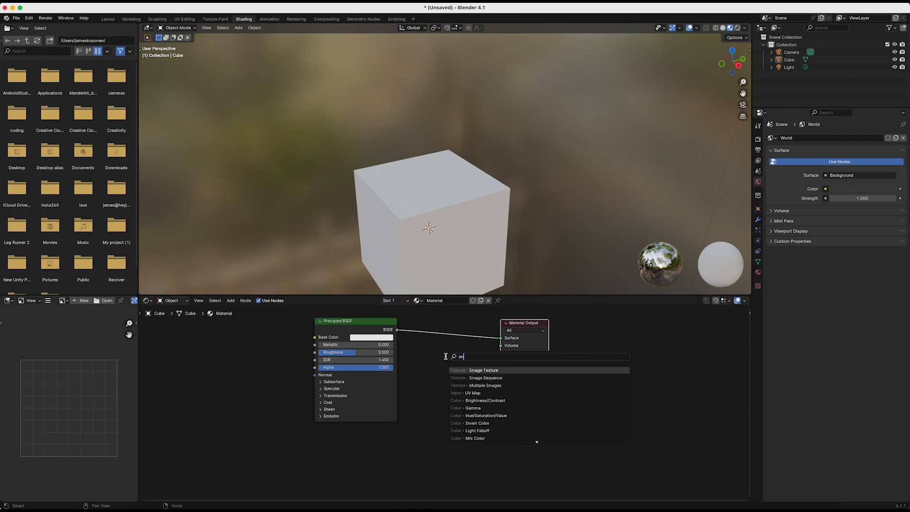
key(Return)
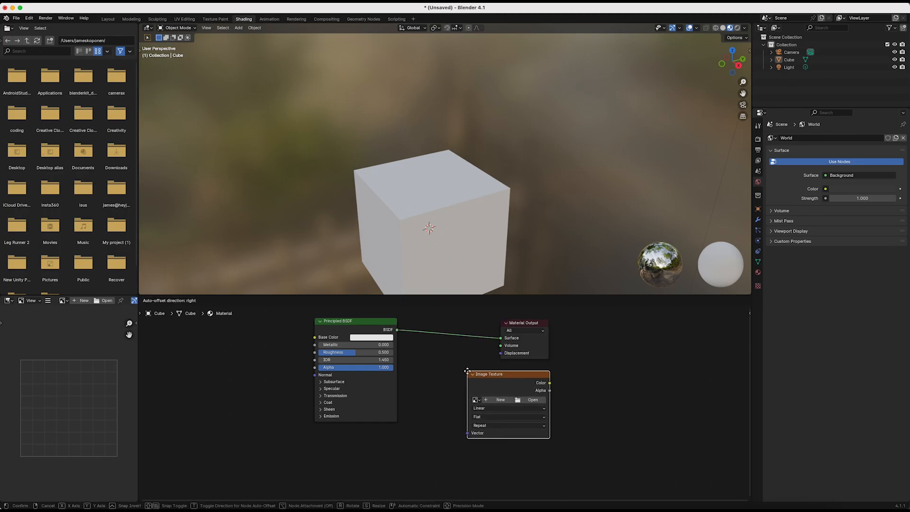
click(464, 371)
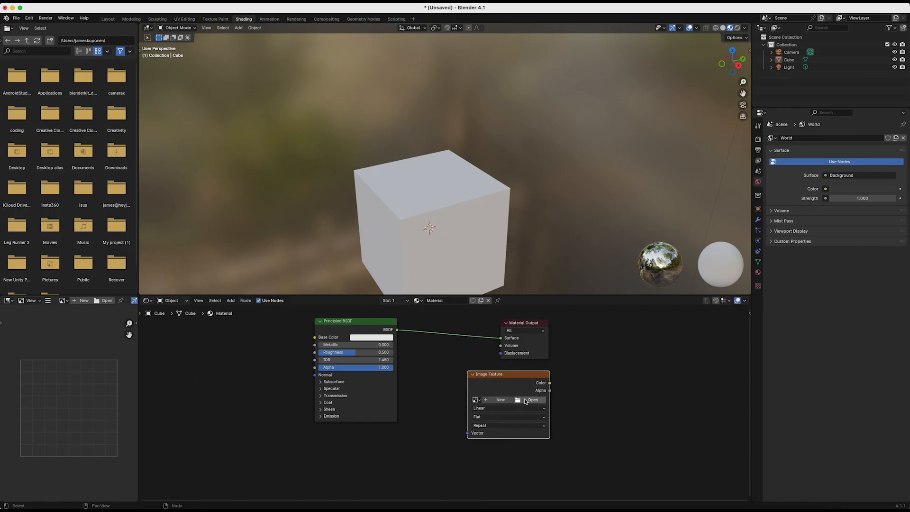
Create a 2048 x 2048 px 32-bit float image named dice in the texture node, using the Non-Color color space.
click(500, 400)
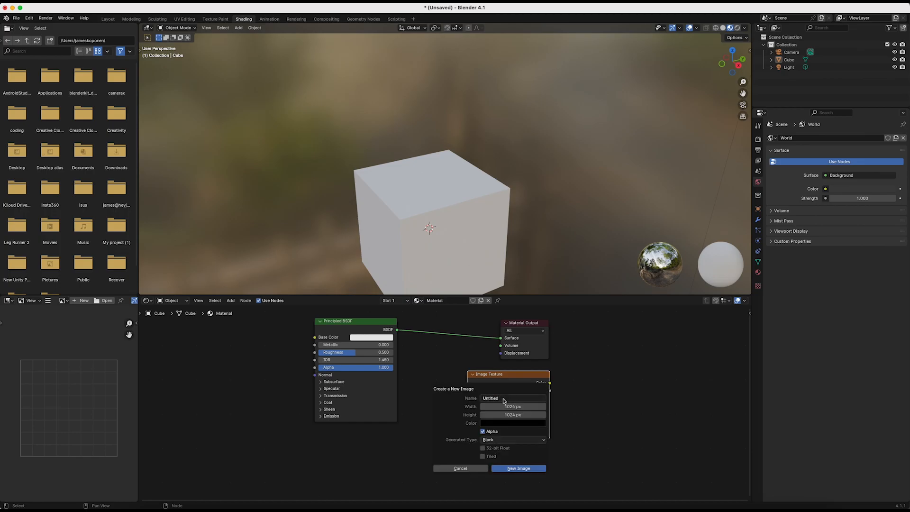
text(dice)
key(Tab)
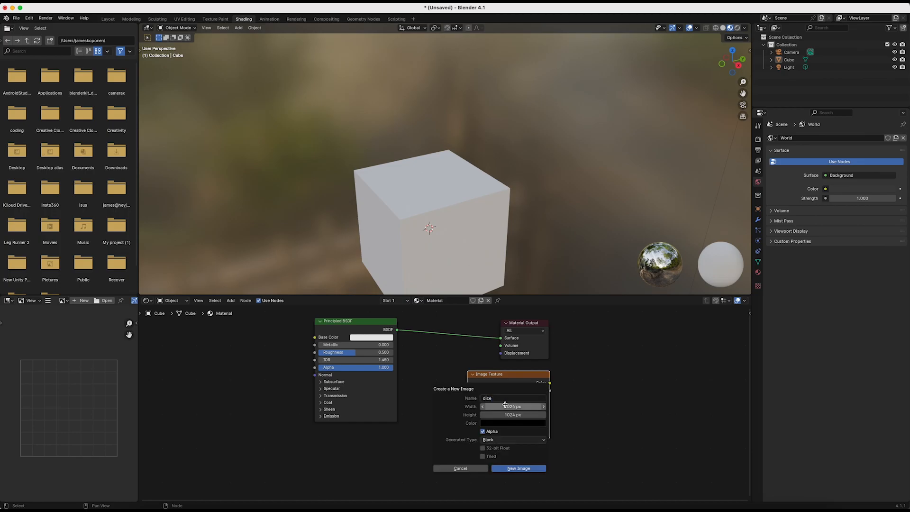
key(Tab)
key(Return)
click(498, 407)
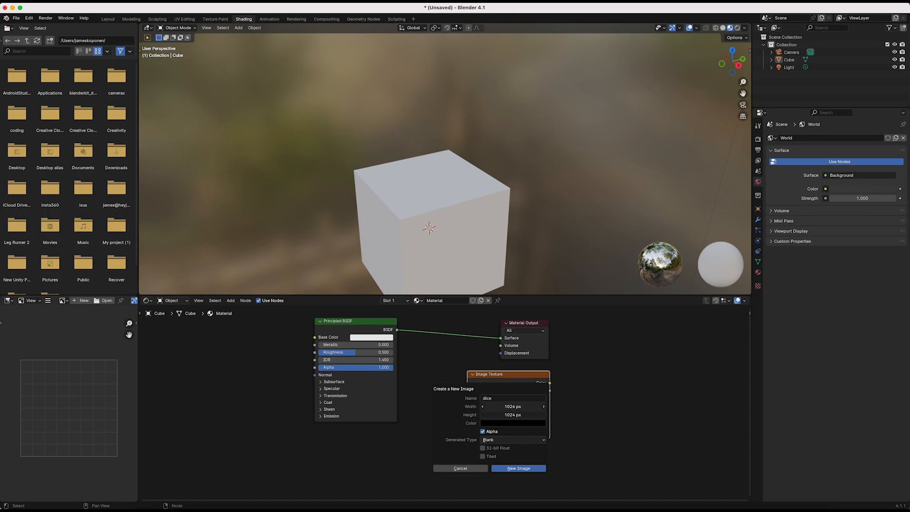
text(2048)
key(Return)
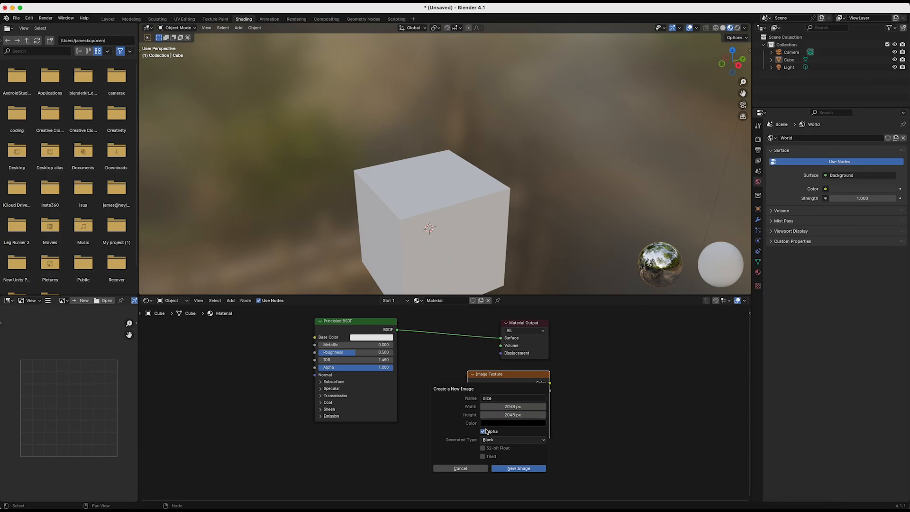
click(483, 448)
click(502, 469)
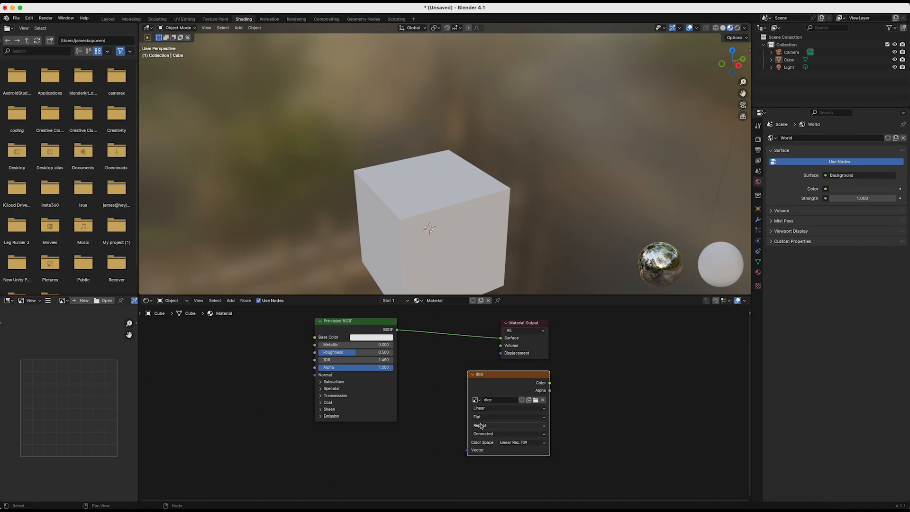
click(512, 444)
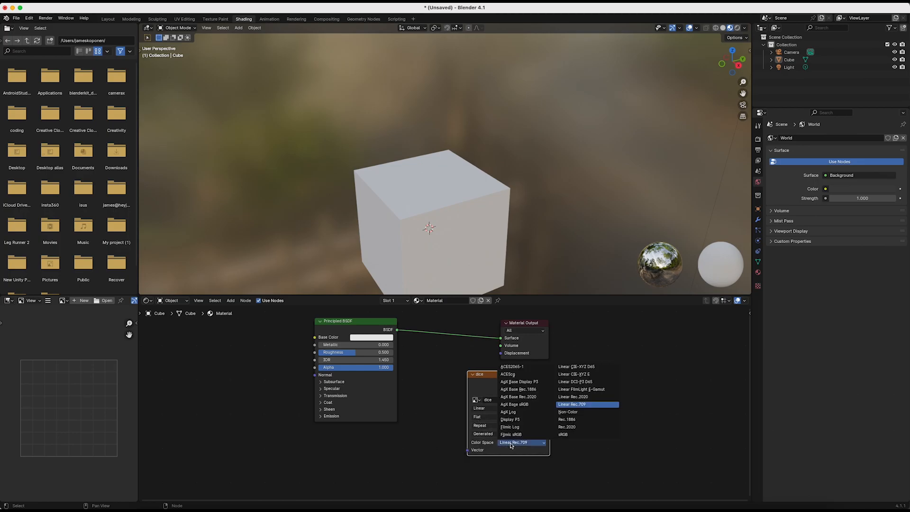
click(569, 412)
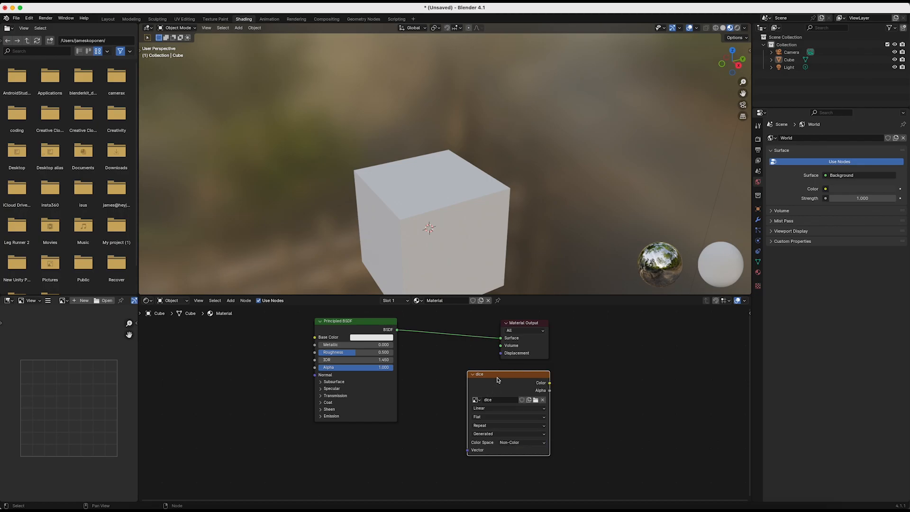
Add an Emission node beside the Principled BSDF and connect it to the Material Output's Surface input.
drag(360, 324, 321, 325)
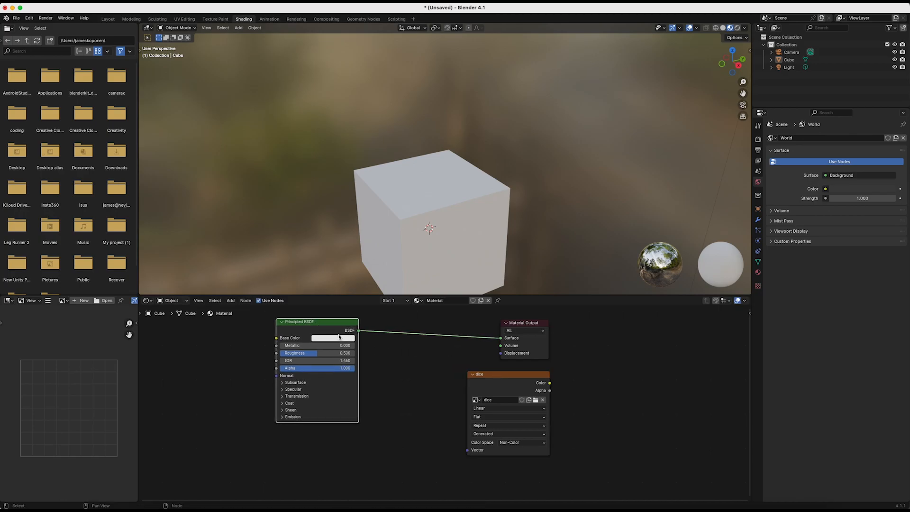
key(shift+a)
click(382, 337)
text(em)
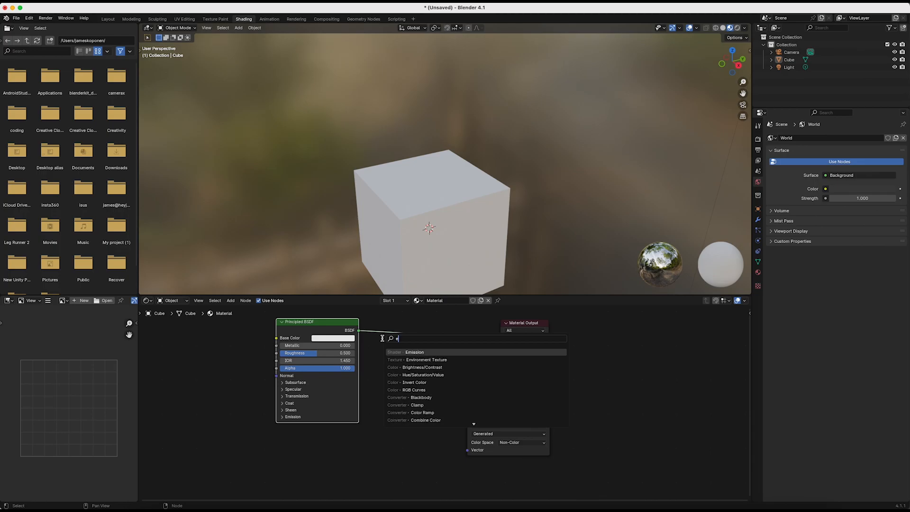
click(411, 351)
click(386, 349)
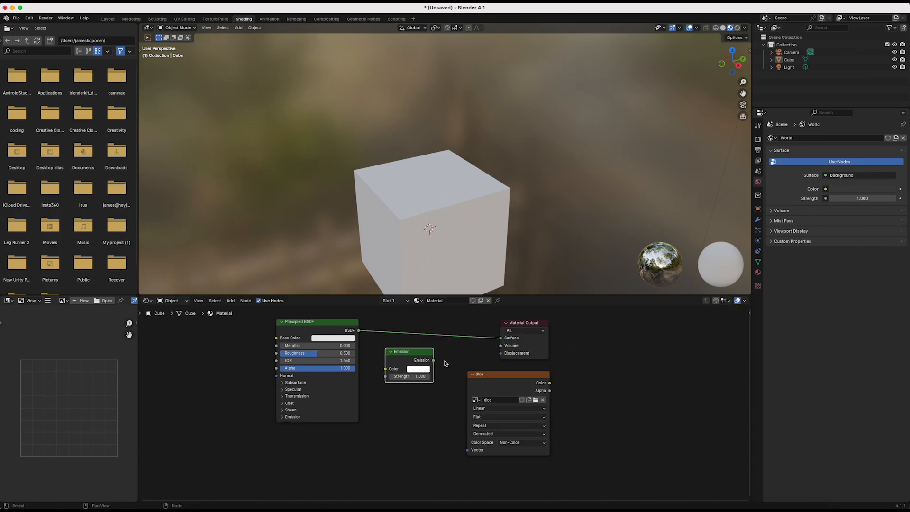
drag(434, 361, 501, 338)
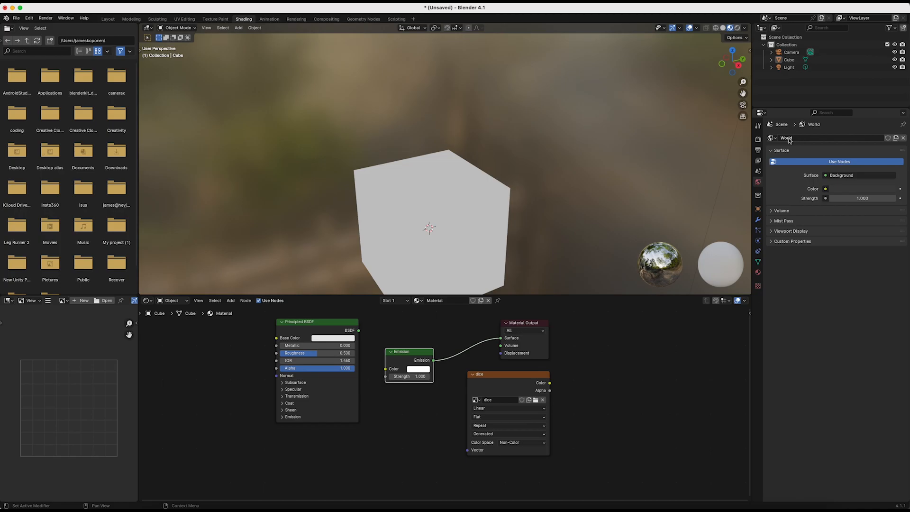
Set the scene's render engine to Cycles.
click(759, 139)
click(844, 138)
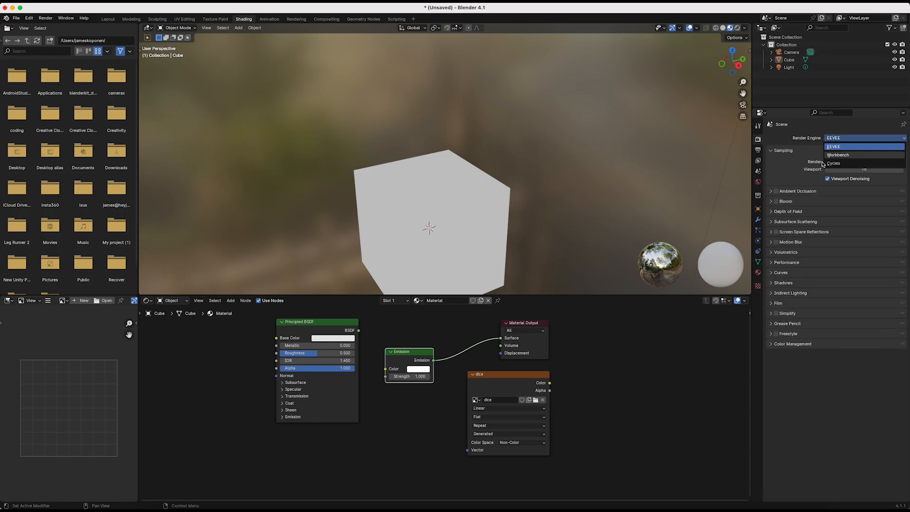
click(832, 164)
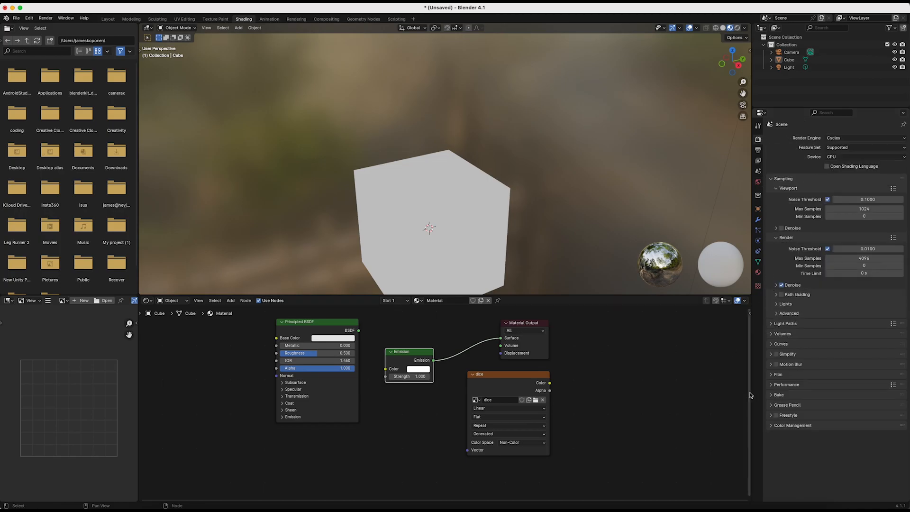
Bake the selected cube's emission material onto the dice image texture node.
click(776, 396)
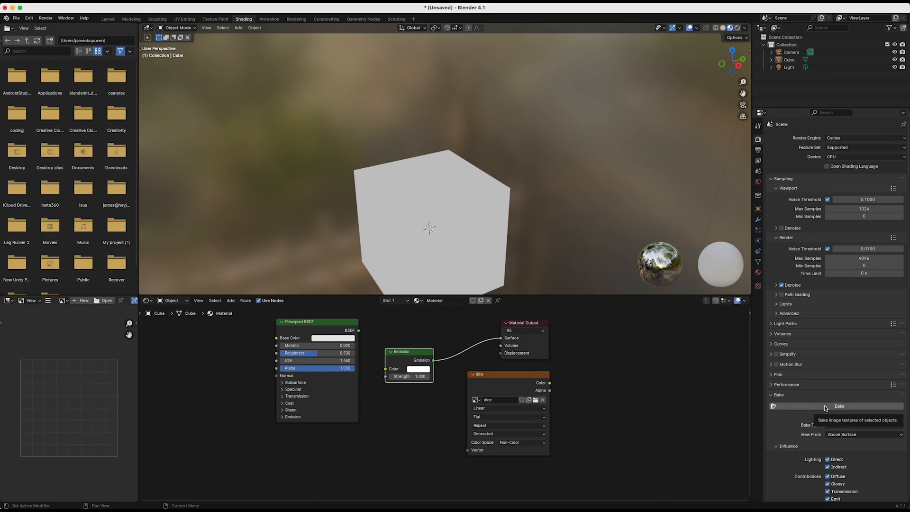
click(497, 376)
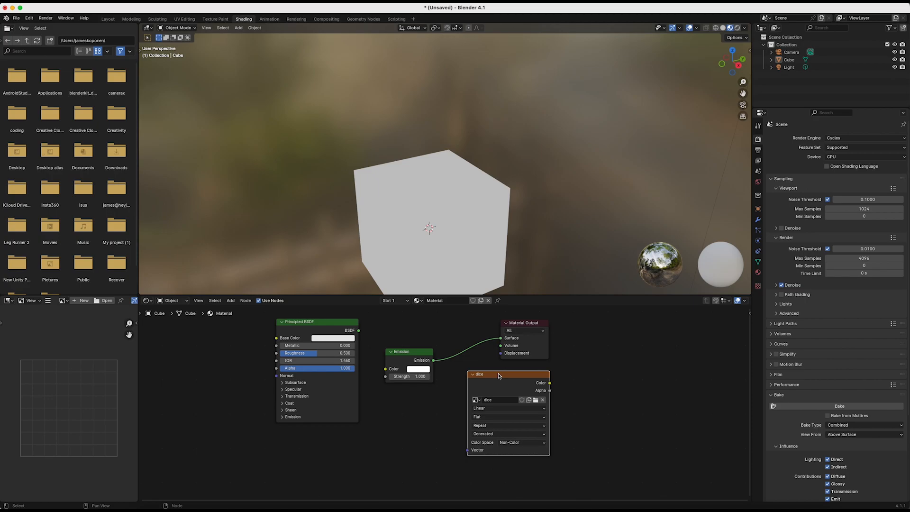
click(477, 217)
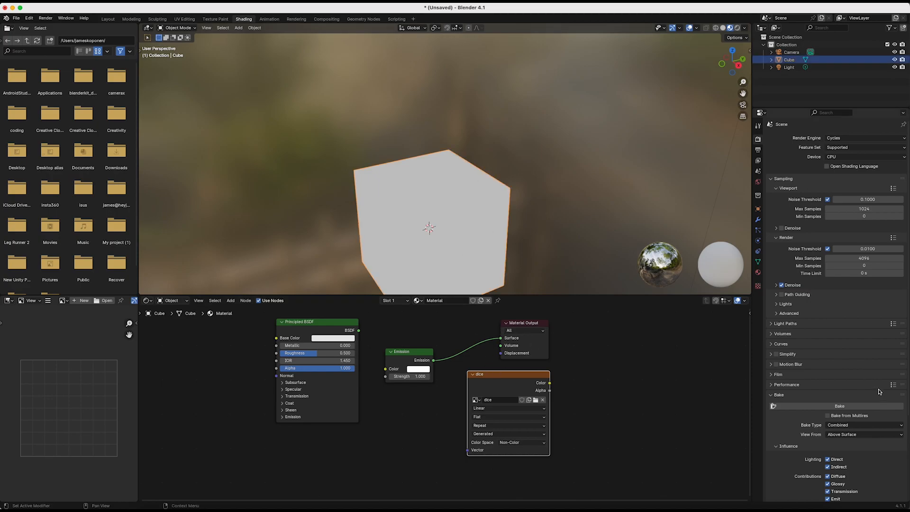
click(840, 406)
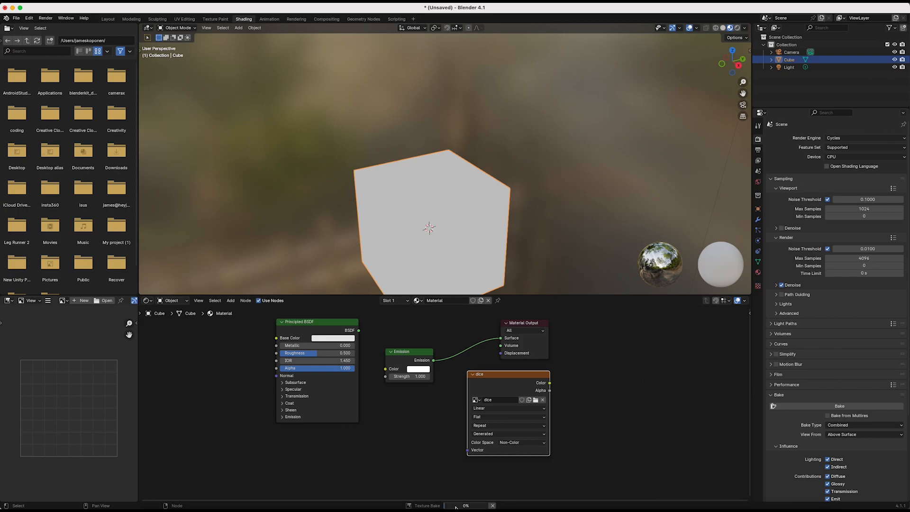
mouse_move(466, 506)
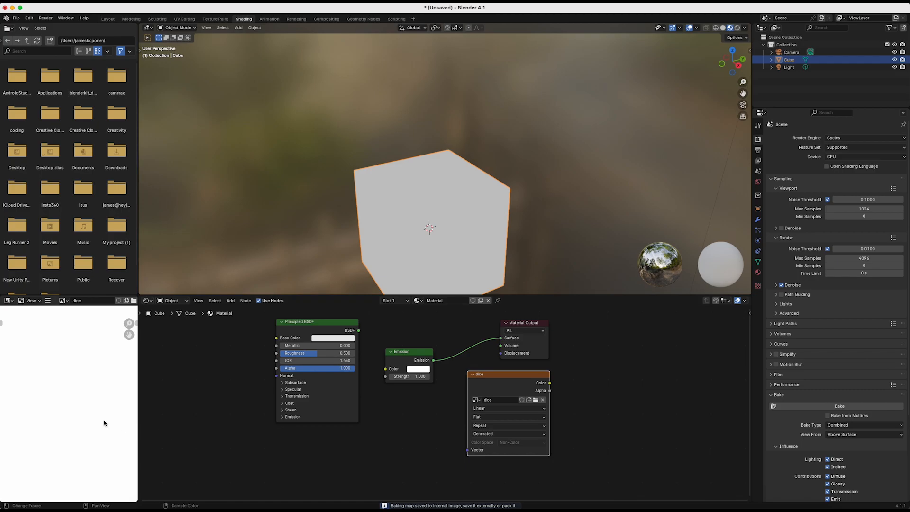
Save the baked image as dice.png in the Creativity folder.
ctrl+scroll(86, 420, down, 5)
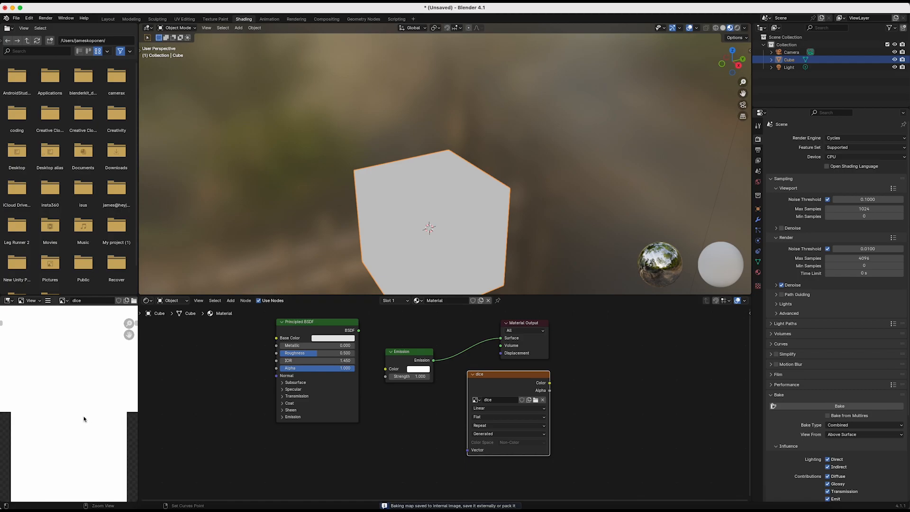
ctrl+scroll(84, 420, down, 2)
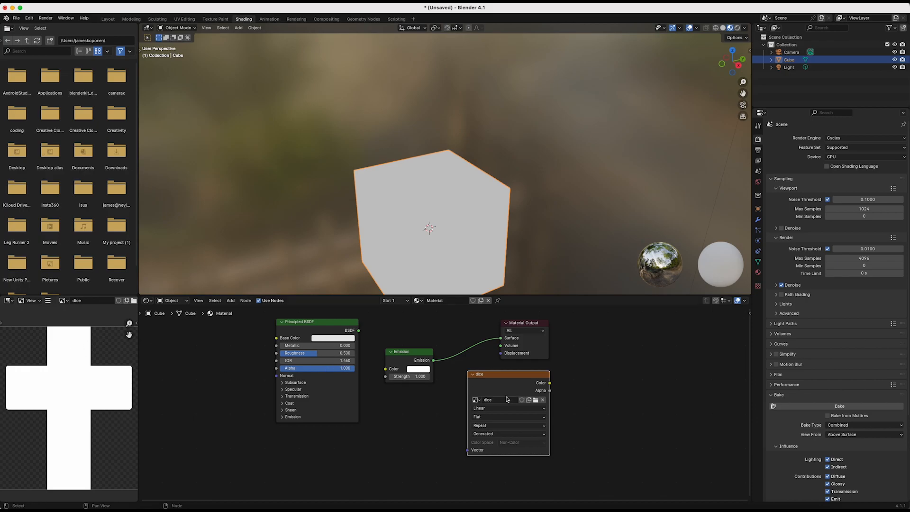
click(48, 301)
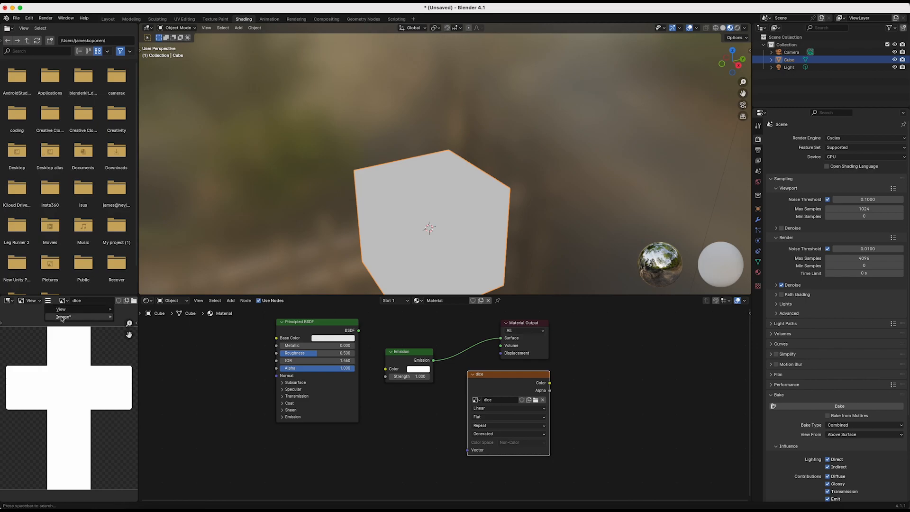
mouse_move(63, 316)
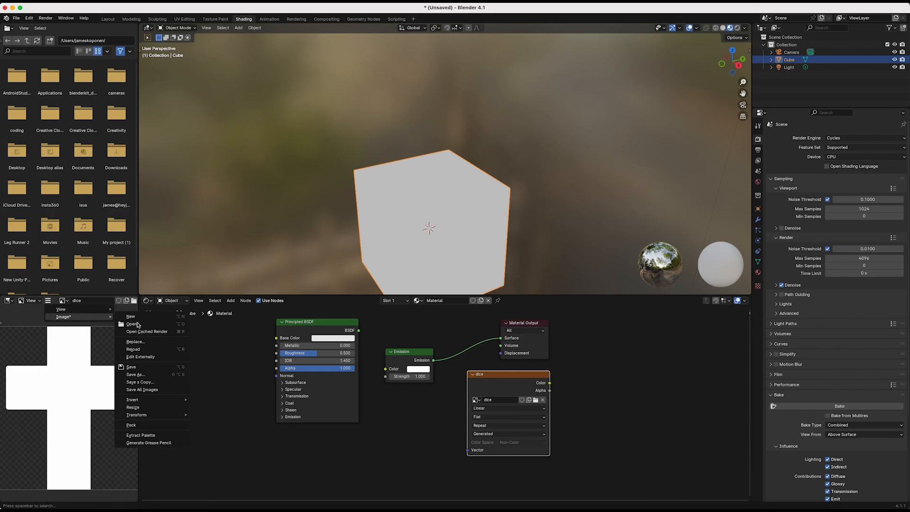
click(136, 374)
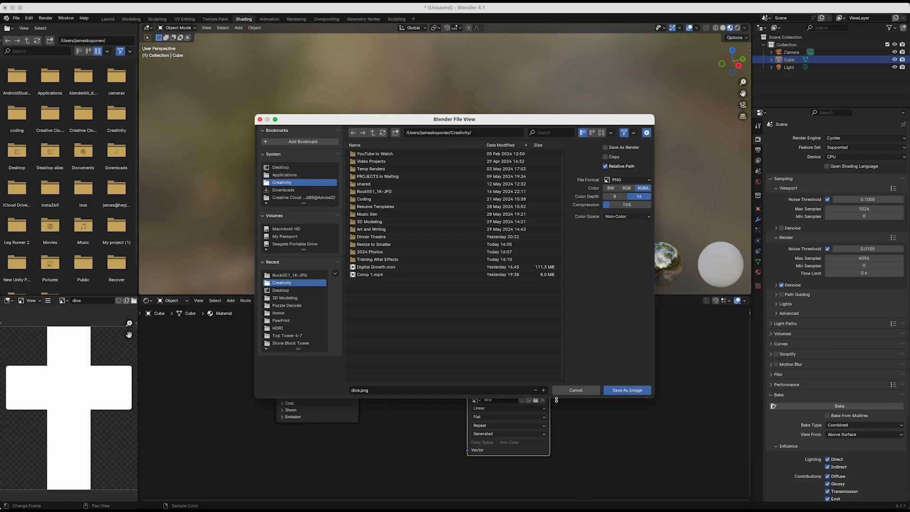
click(615, 390)
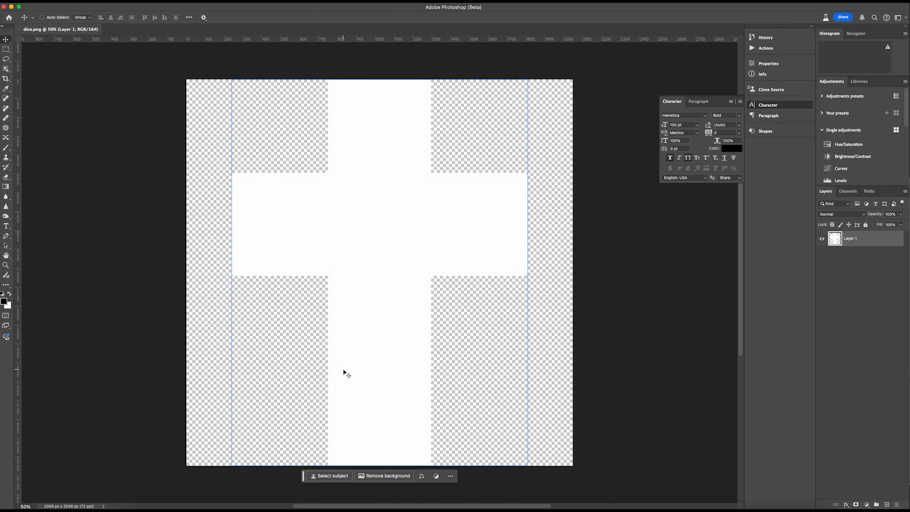
Switch to Photoshop with dice.png open and hide the guides over the canvas.
key(super+semicolon)
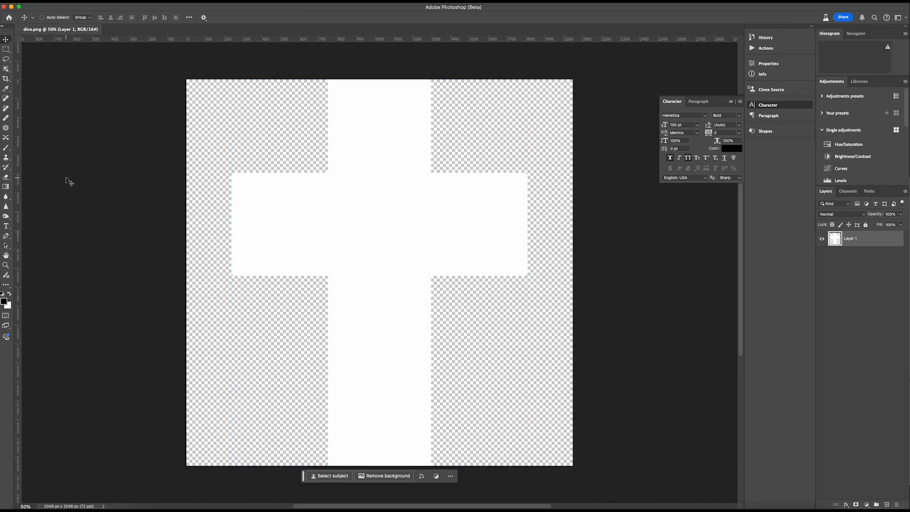
key(super+semicolon)
key(super+semicolon)
key(super+semicolon)
key(super+semicolon)
key(super+semicolon)
key(super+semicolon)
Add a black 100 pt Helvetica Bold text "1" on the central face of the cross-shaped UV layout.
click(5, 226)
click(365, 232)
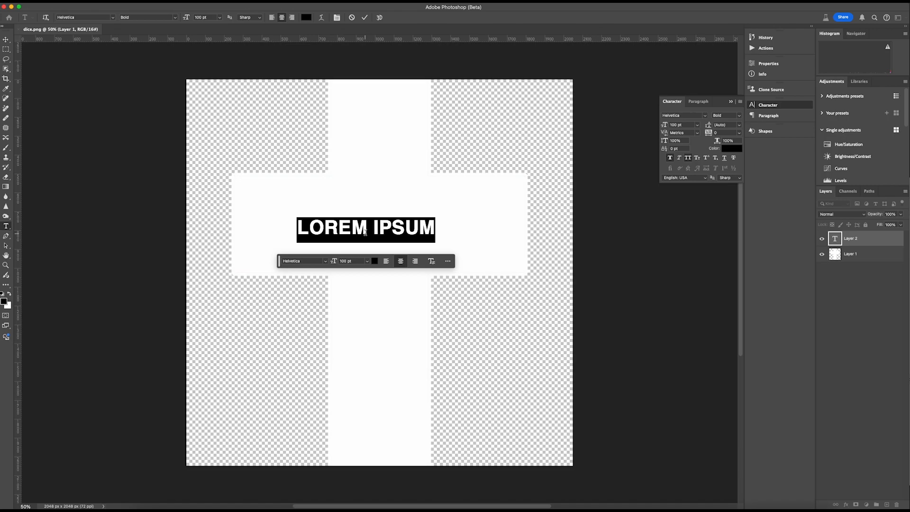
text(1)
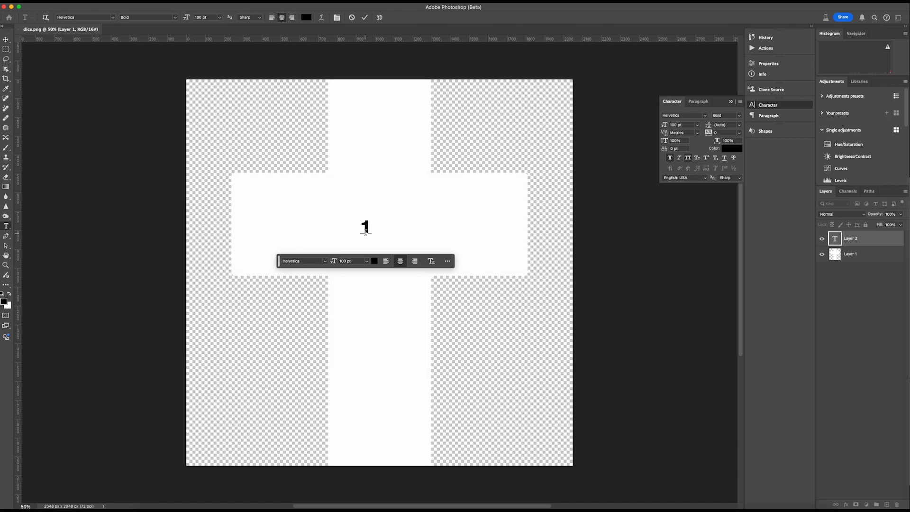
click(6, 39)
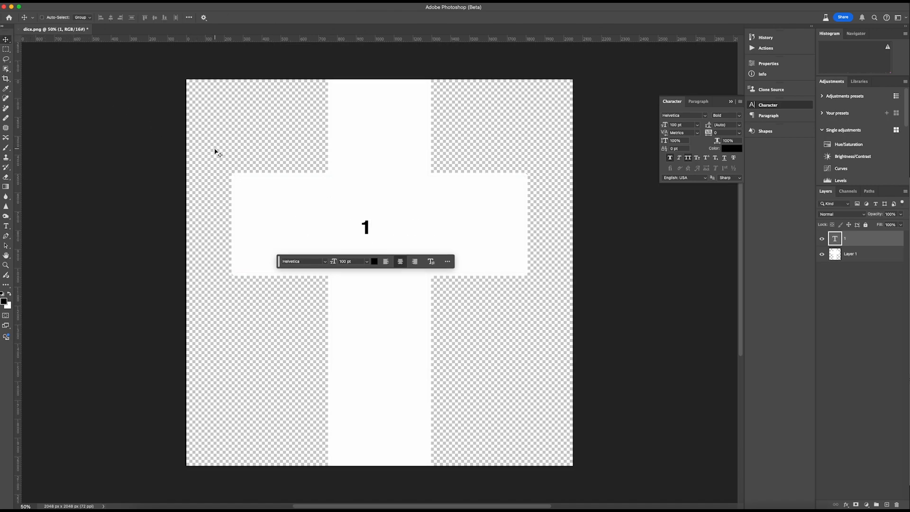
Scale the 1 proportionally to about 459% and centre it on the cross's central square face.
key(super+t)
drag(360, 215, 346, 185)
mouse_move(371, 242)
mouse_down()
mouse_move(413, 270)
mouse_move(393, 290)
mouse_move(381, 242)
mouse_up()
drag(403, 182, 407, 174)
drag(375, 205, 377, 213)
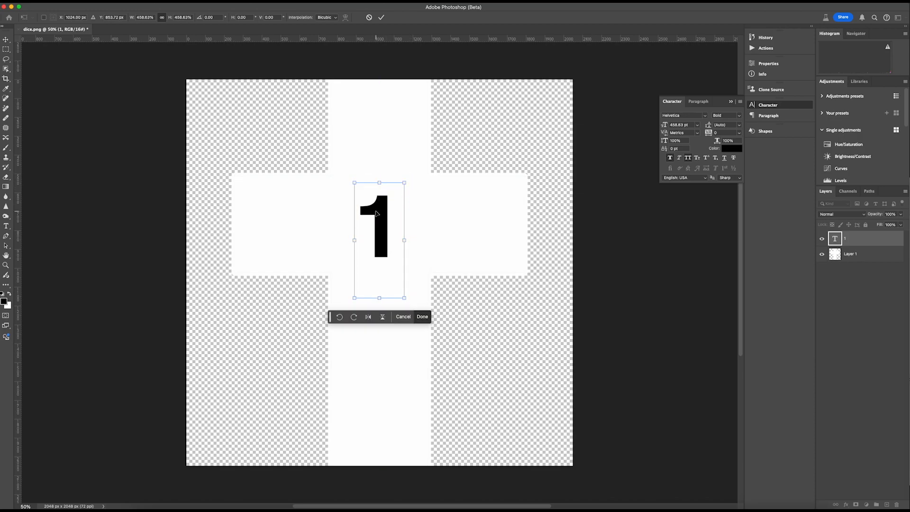
key(Return)
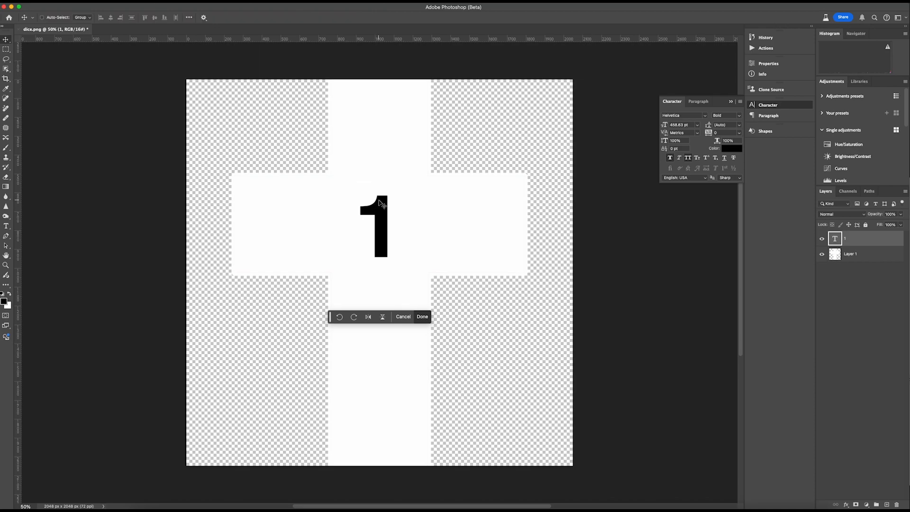
drag(383, 203, 388, 206)
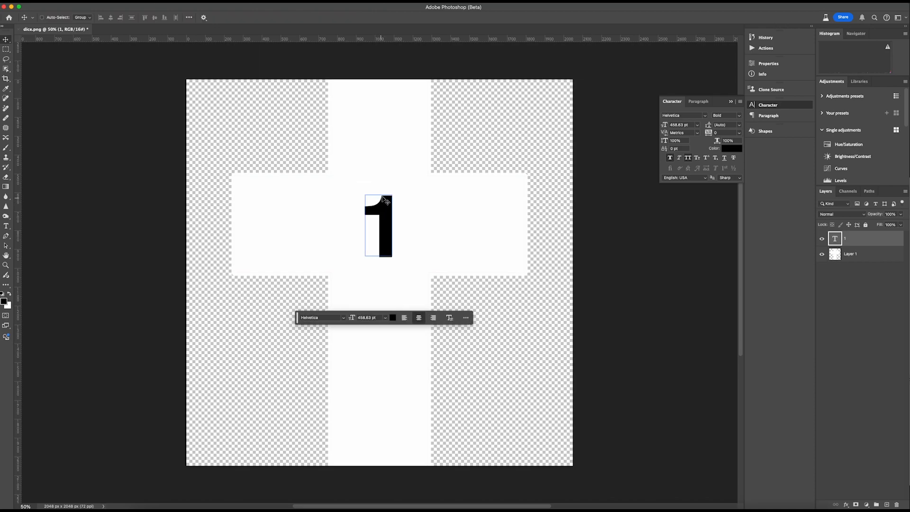
click(365, 211)
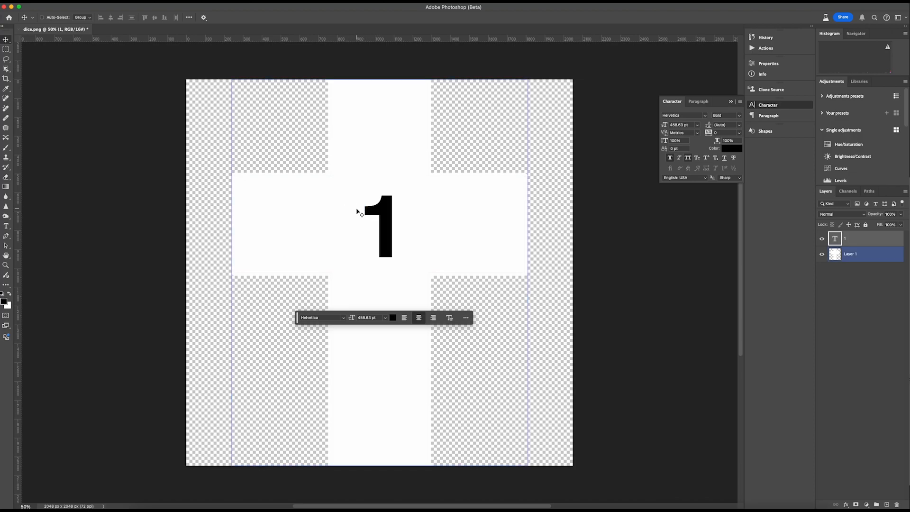
click(375, 212)
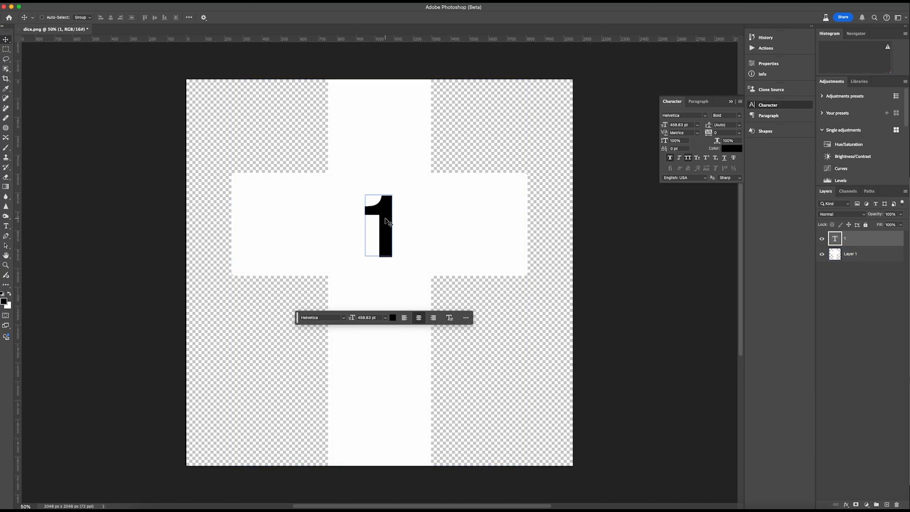
Rasterize the 1 text layer and soften it with the last-used Gaussian Blur.
right_click(855, 245)
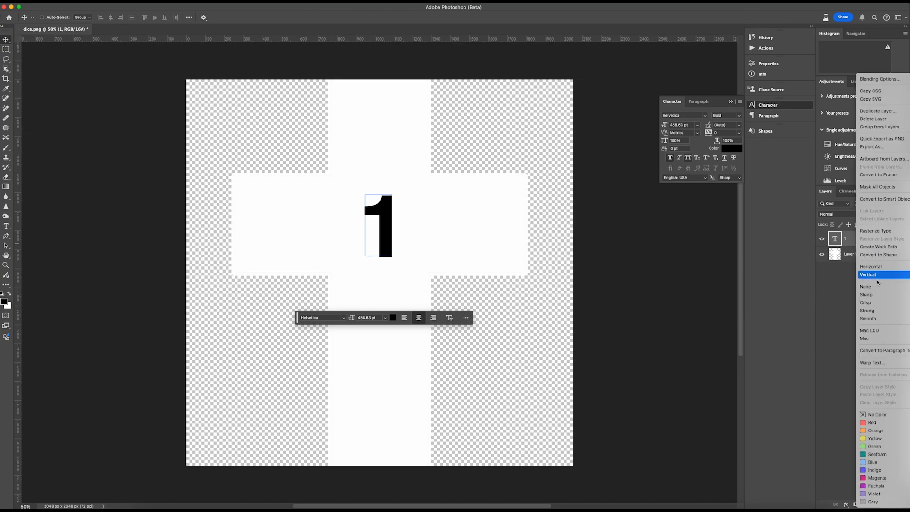
click(877, 231)
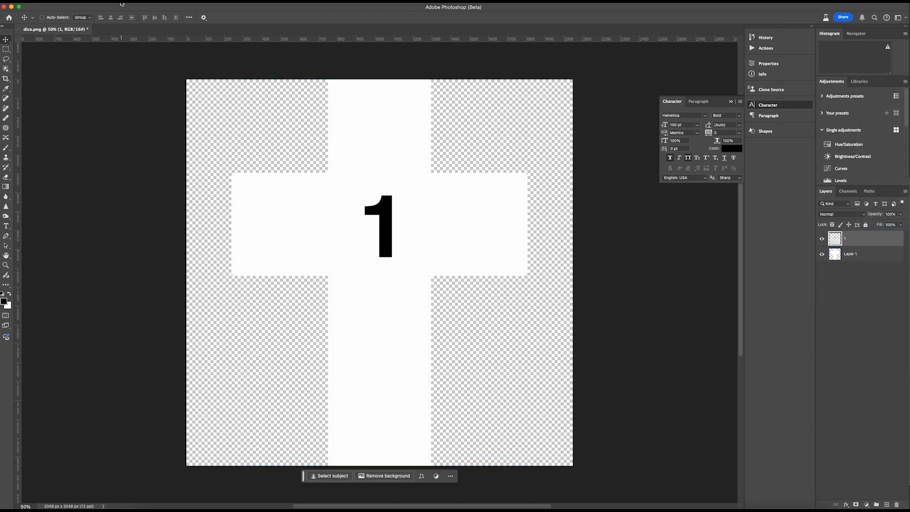
click(93, 2)
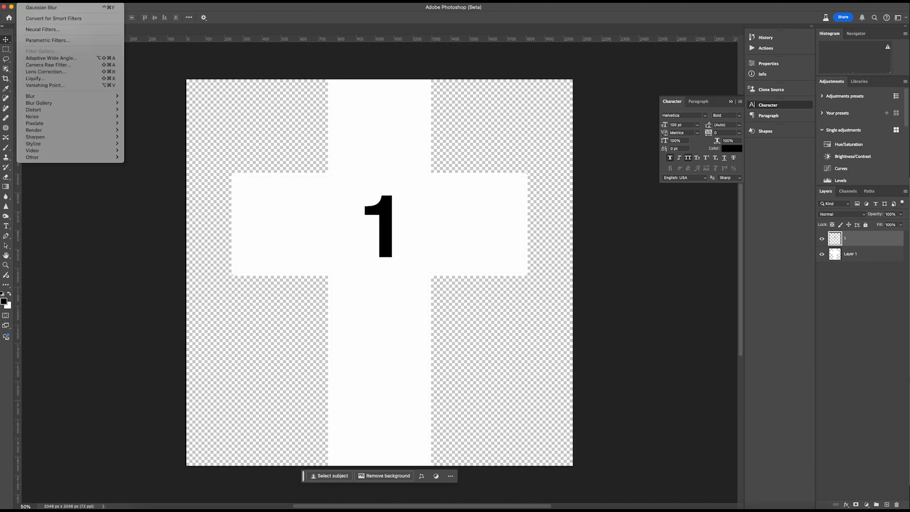
click(30, 8)
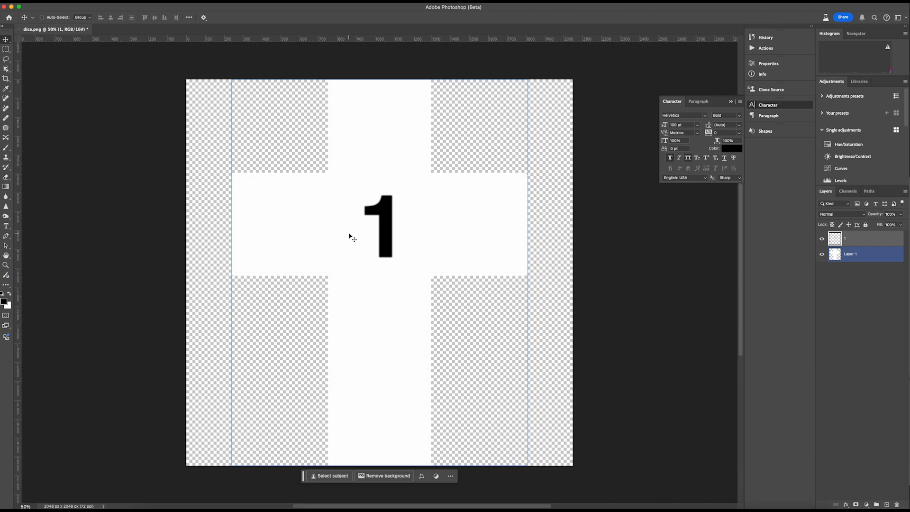
Nudge the blurred 1 left by 14 px on the central face.
key(shift+Left)
key(Left)
key(Left)
key(Left)
key(Left)
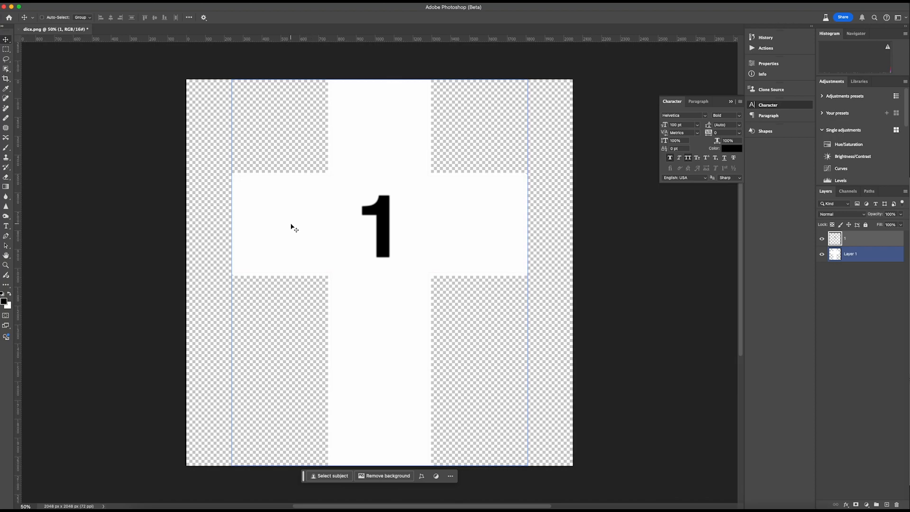
Save a copy of the image in PNG format as dice copy.png in the Creativity folder.
key(super+s)
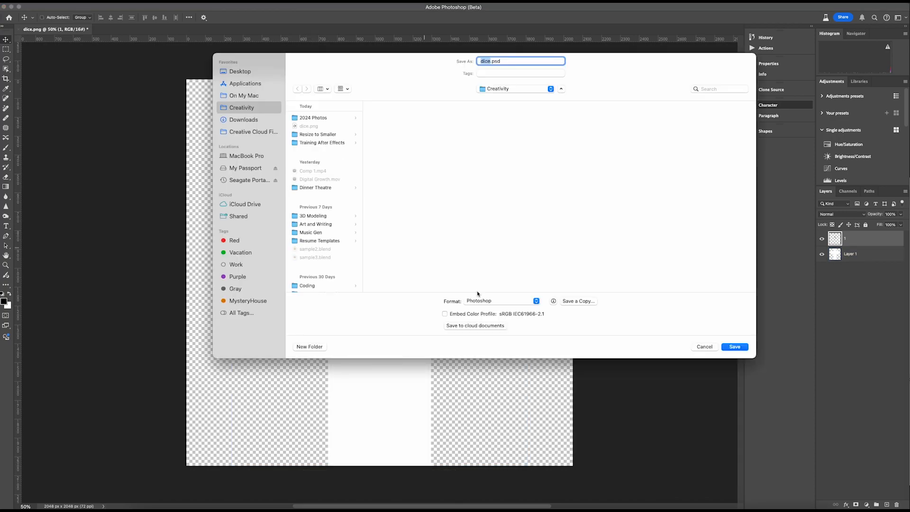
click(575, 303)
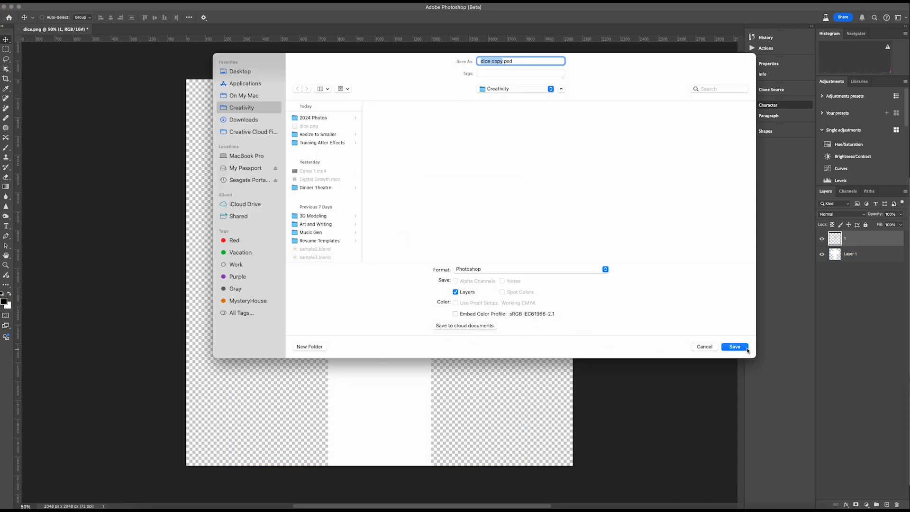
click(491, 268)
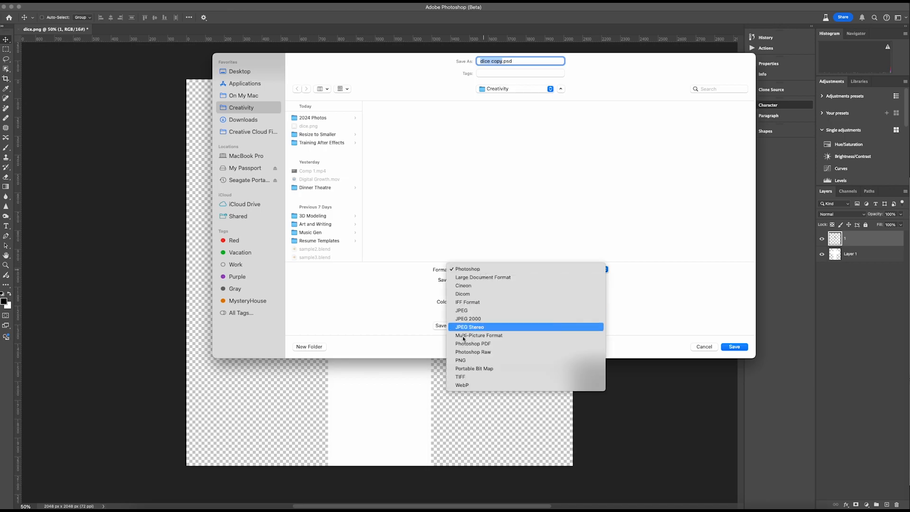
click(460, 361)
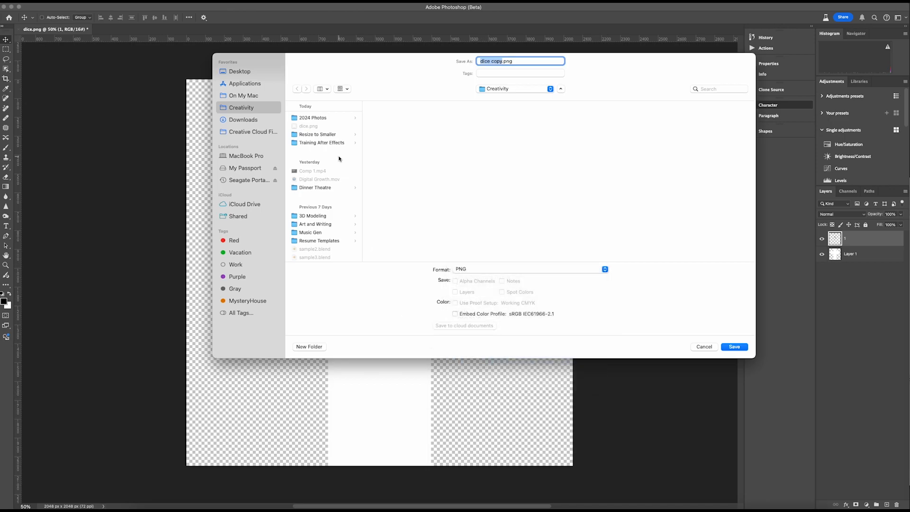
click(735, 348)
click(713, 242)
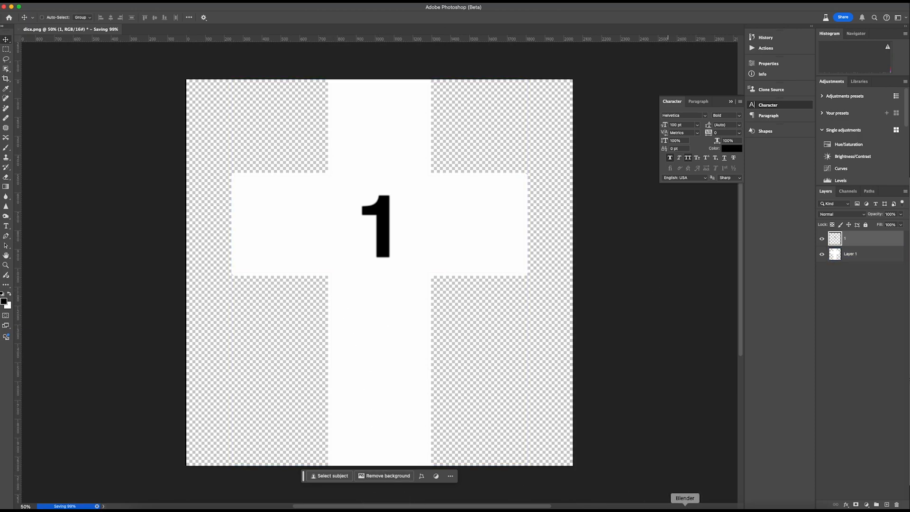
Switch to Blender and show the cube in Material Preview shading in the Layout workspace.
click(685, 508)
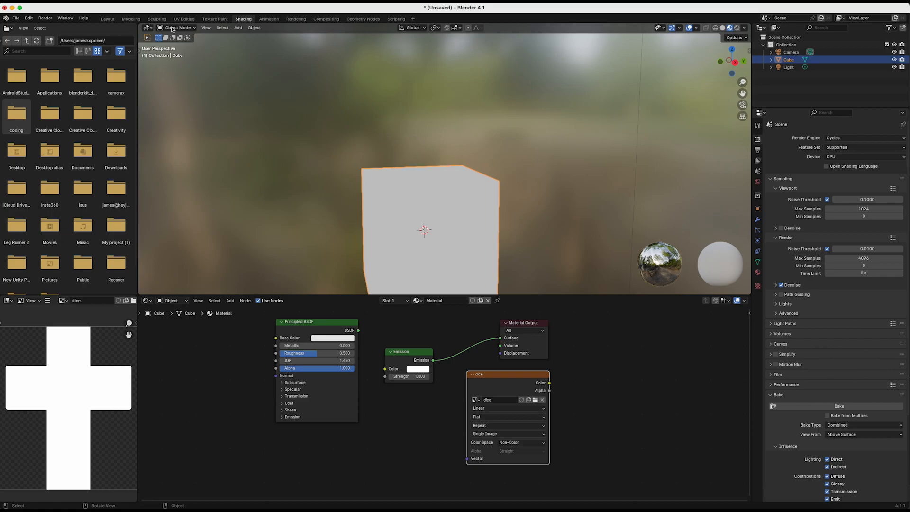
click(107, 19)
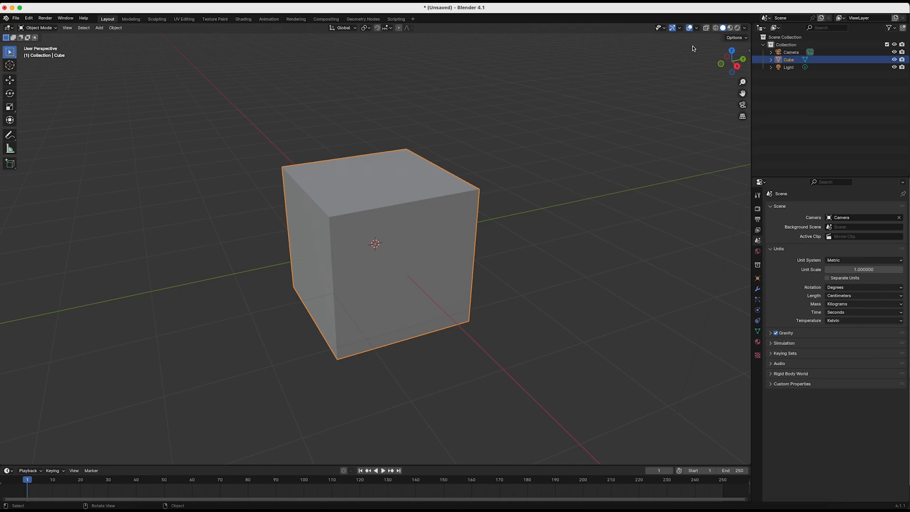
click(730, 28)
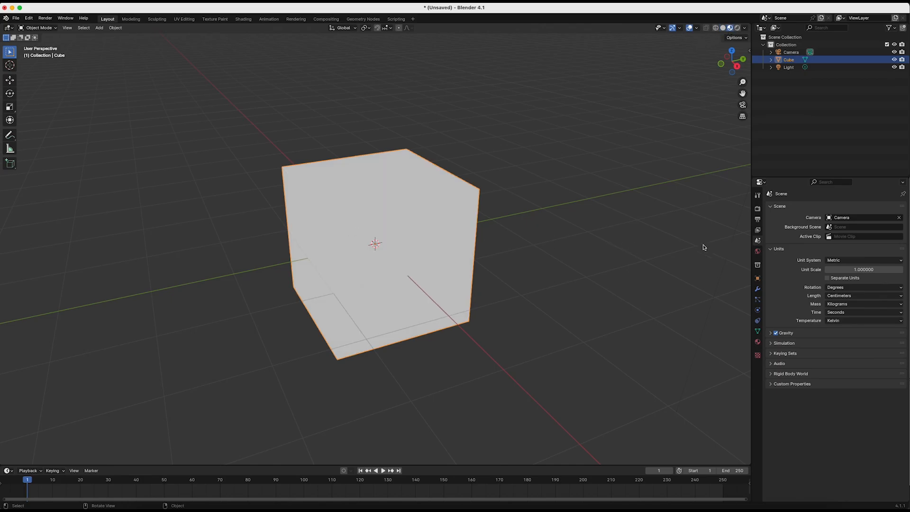
Add a Subdivision Surface modifier to the cube, set to Simple with 4 viewport levels.
click(758, 289)
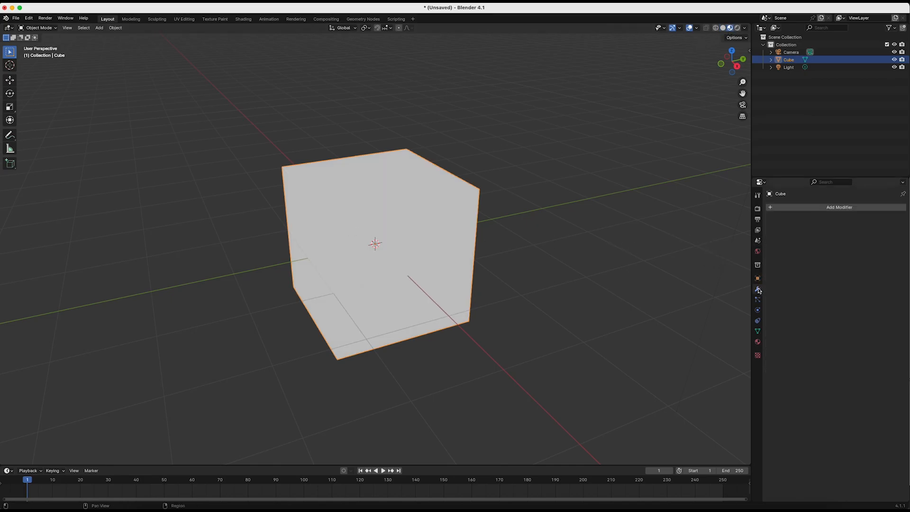
click(823, 209)
click(810, 209)
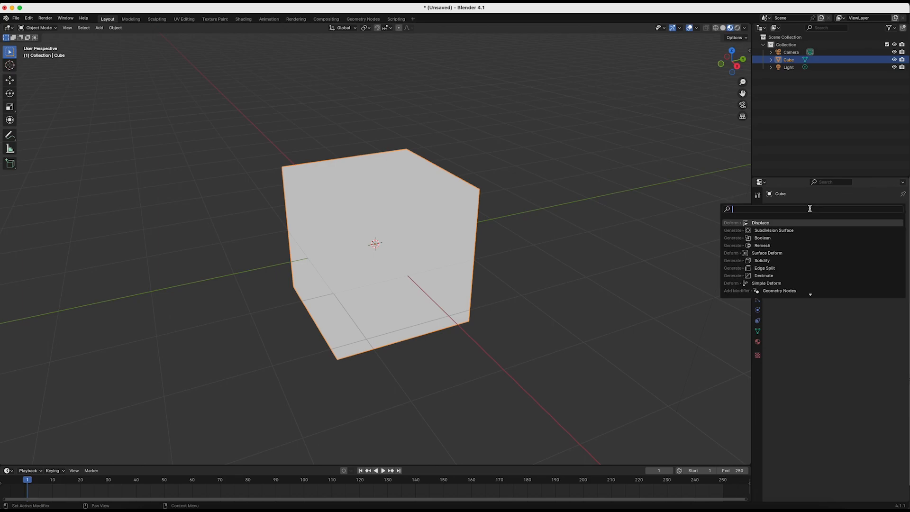
text(sub)
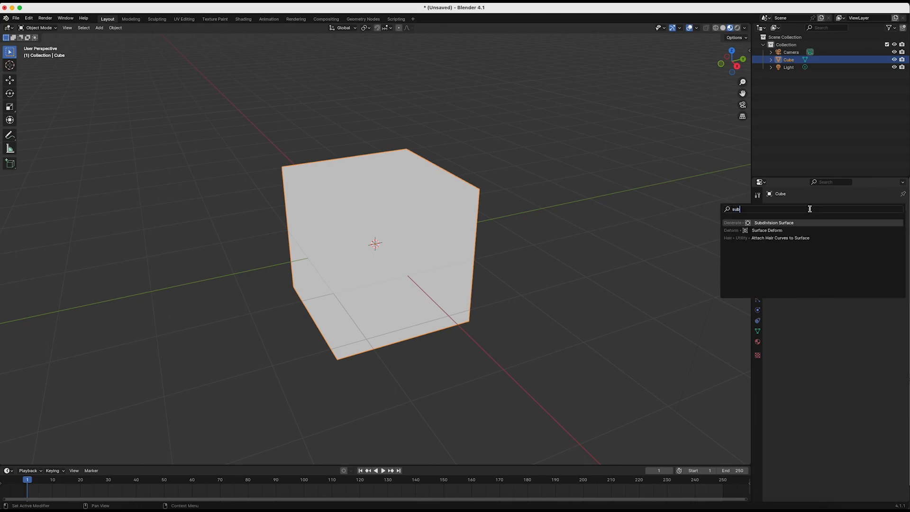
click(786, 222)
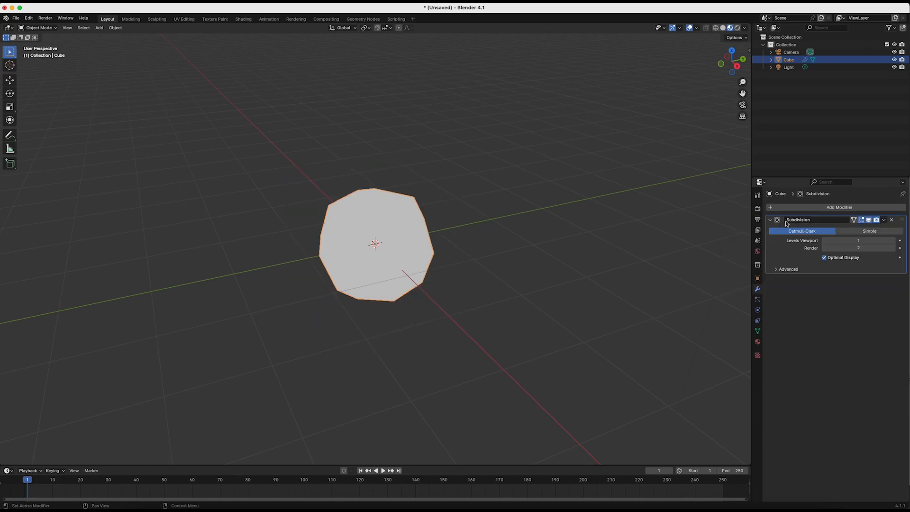
click(861, 232)
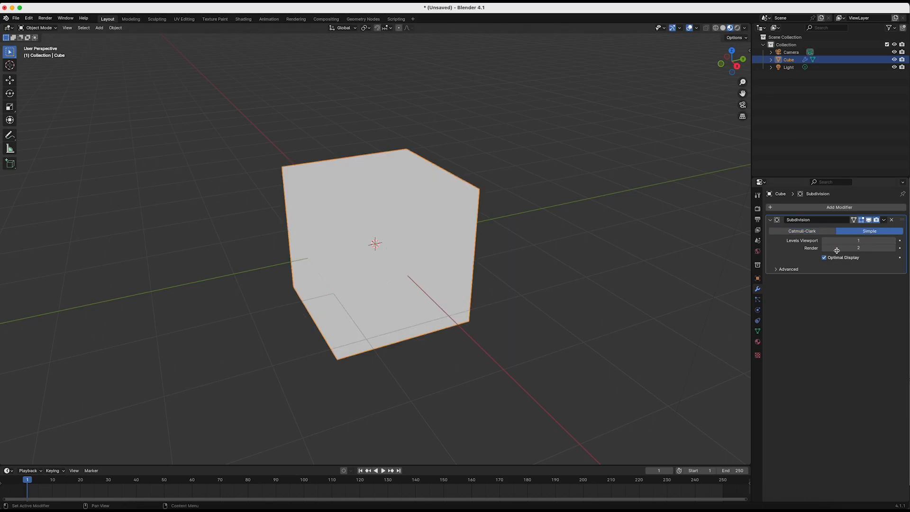
click(894, 241)
click(894, 241)
Add a Displace modifier to the cube and create a new texture for it.
click(836, 208)
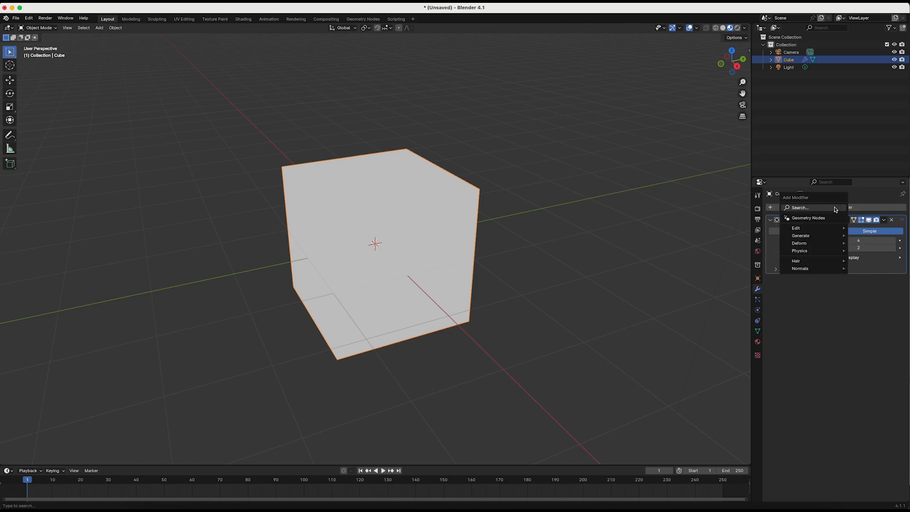
click(807, 209)
text(dis)
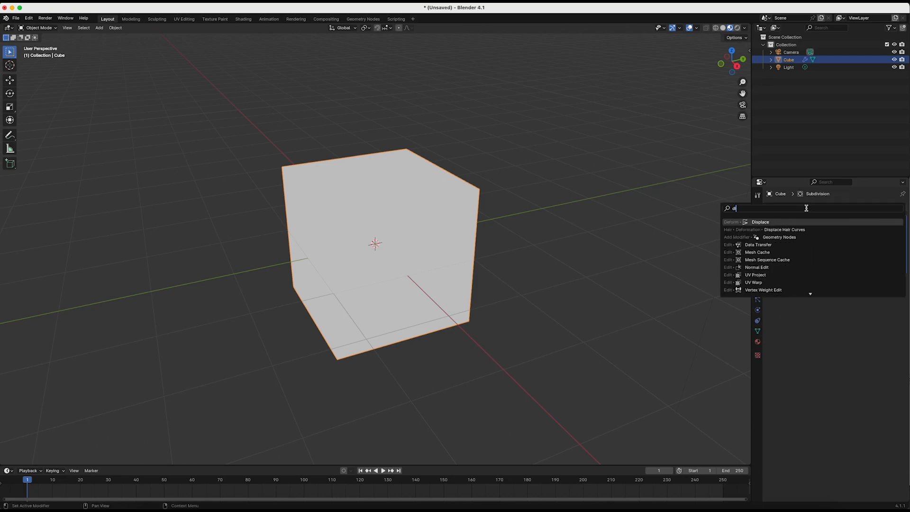
click(768, 222)
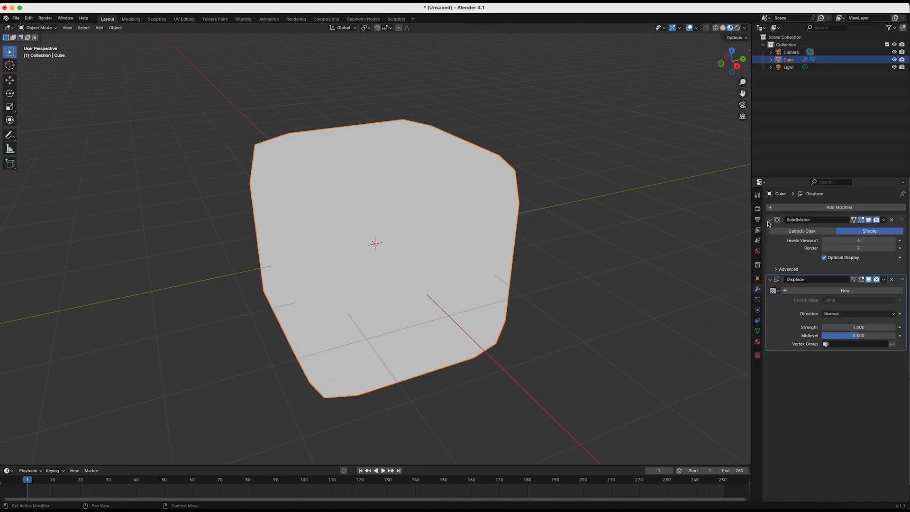
click(838, 291)
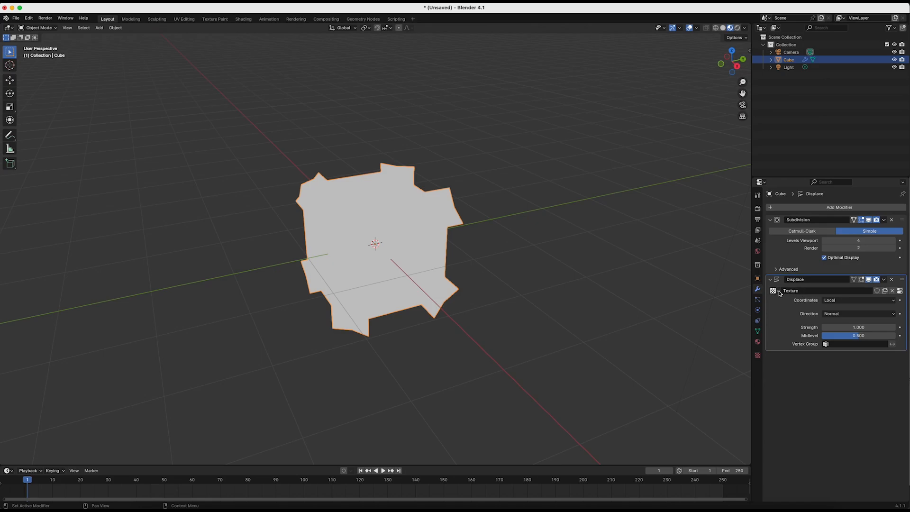
Load dice copy.png from the Creativity folder as the displacement texture's image.
click(758, 355)
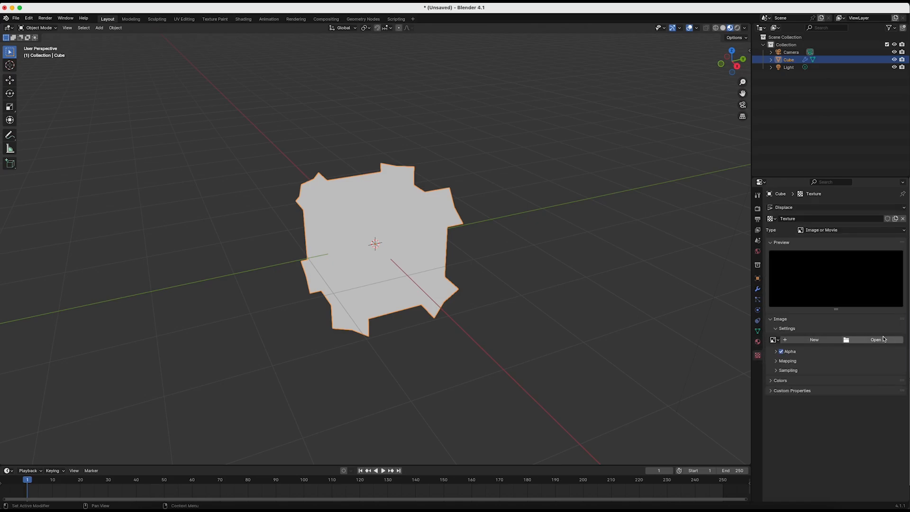
click(862, 344)
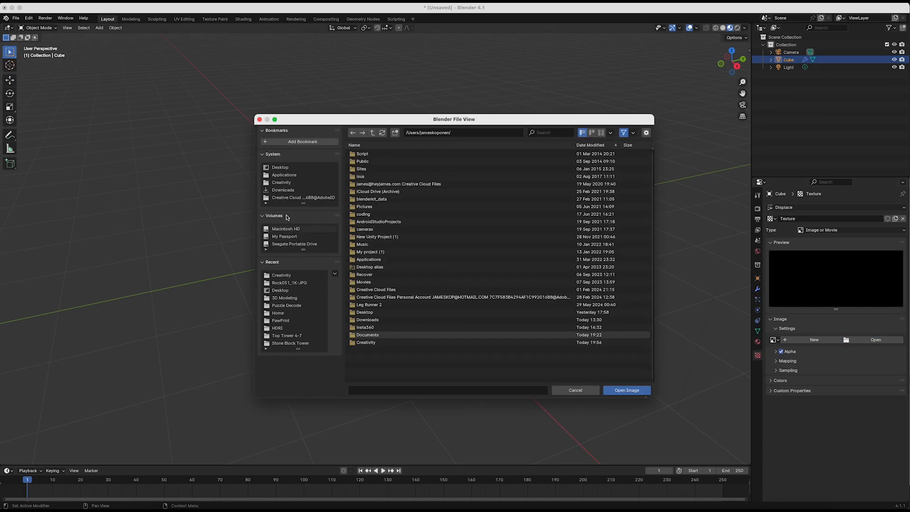
click(267, 183)
click(370, 290)
click(610, 391)
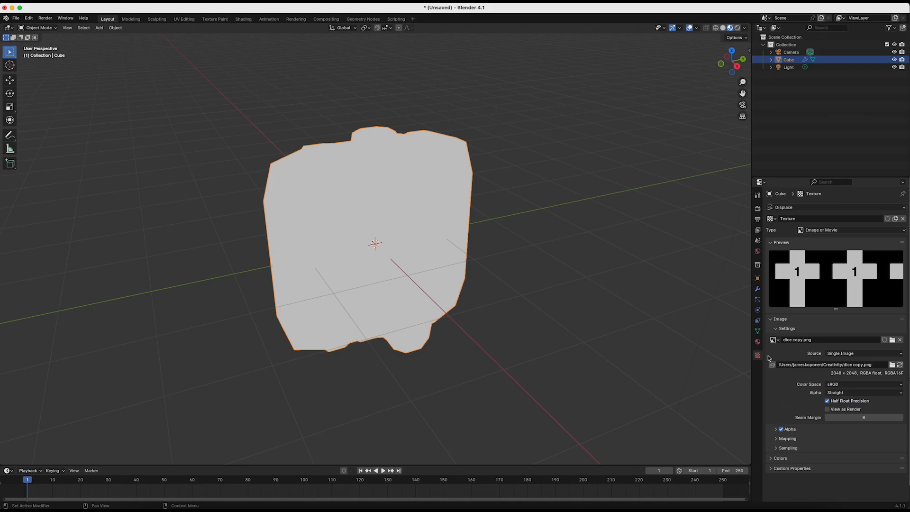
Set the Displace modifier's strength to 0.1.
click(759, 291)
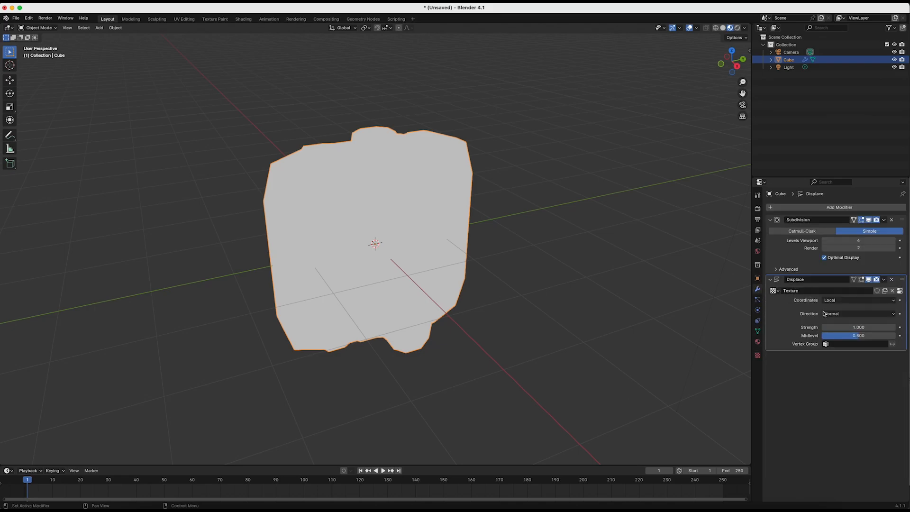
click(849, 328)
text(0.1)
key(Return)
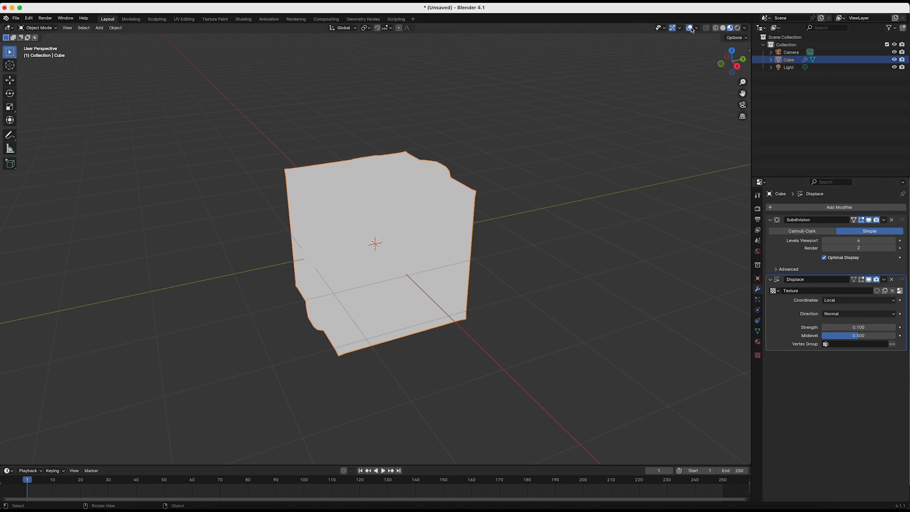
Show the cube in solid shading and set the Displace modifier's texture coordinates to UV.
click(723, 28)
middle_drag(467, 148, 486, 184)
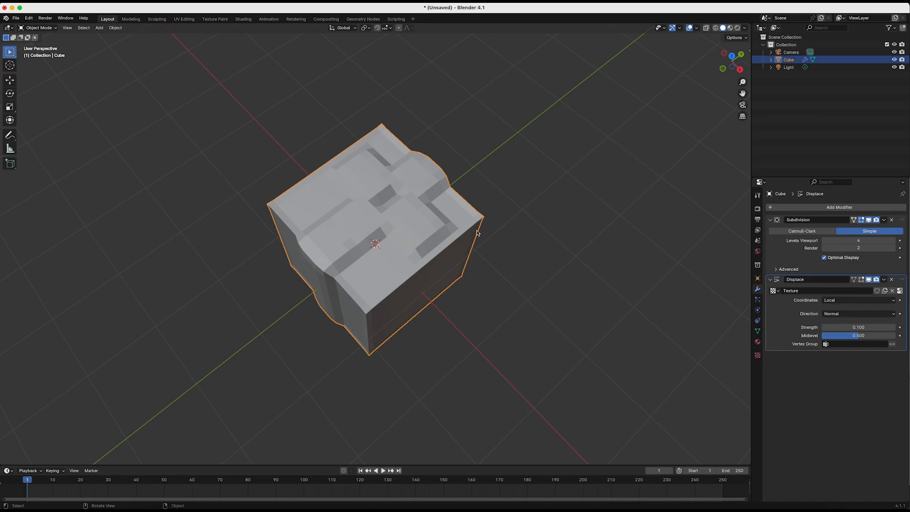
click(843, 303)
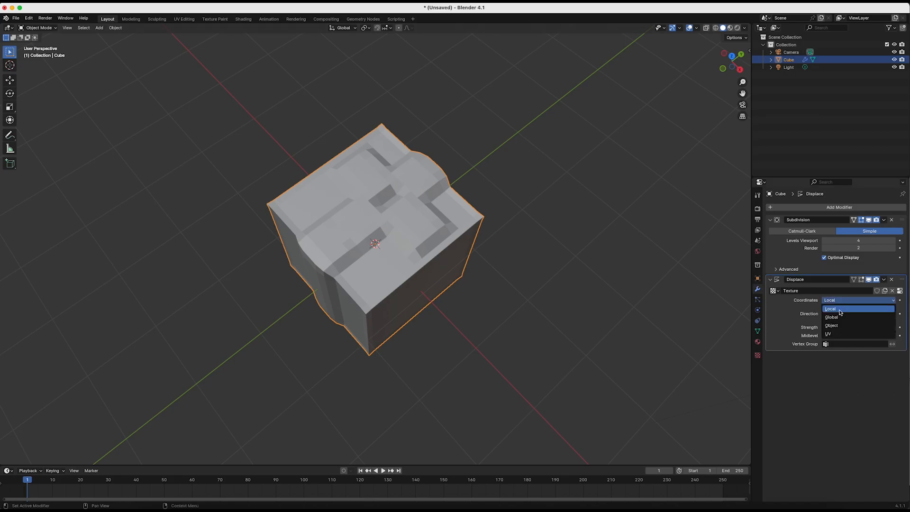
click(844, 334)
middle_drag(526, 285, 449, 251)
Apply Shade Smooth to the cube and check the engraved face up close.
right_click(424, 210)
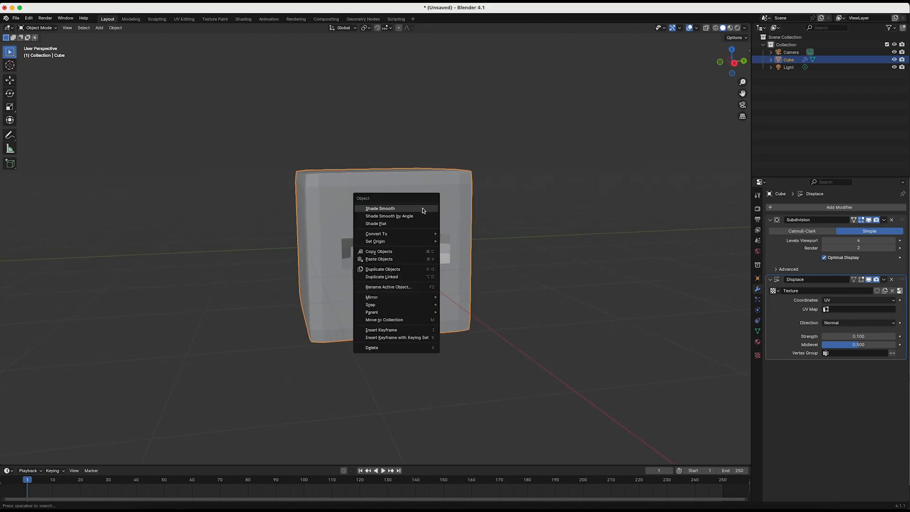
click(423, 208)
middle_drag(409, 212, 510, 220)
middle_drag(388, 237, 402, 236)
ctrl+scroll(401, 236, up, 4)
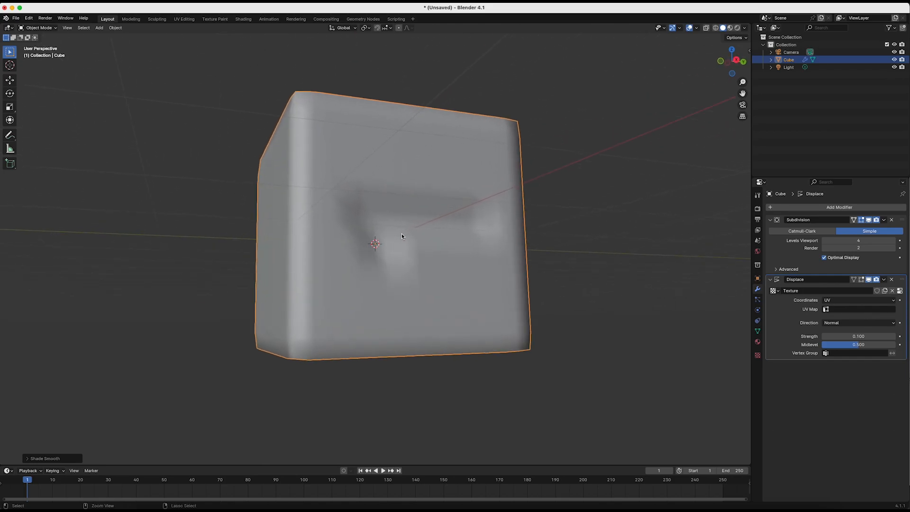
scroll(402, 236, up, 1)
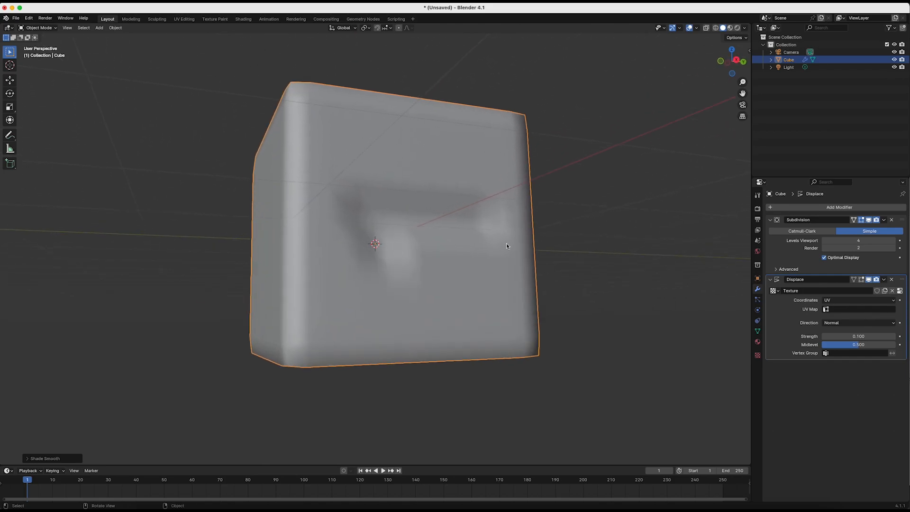
Raise the Subdivision modifier's viewport levels to 6 without leaving a keyframe on the value.
click(900, 241)
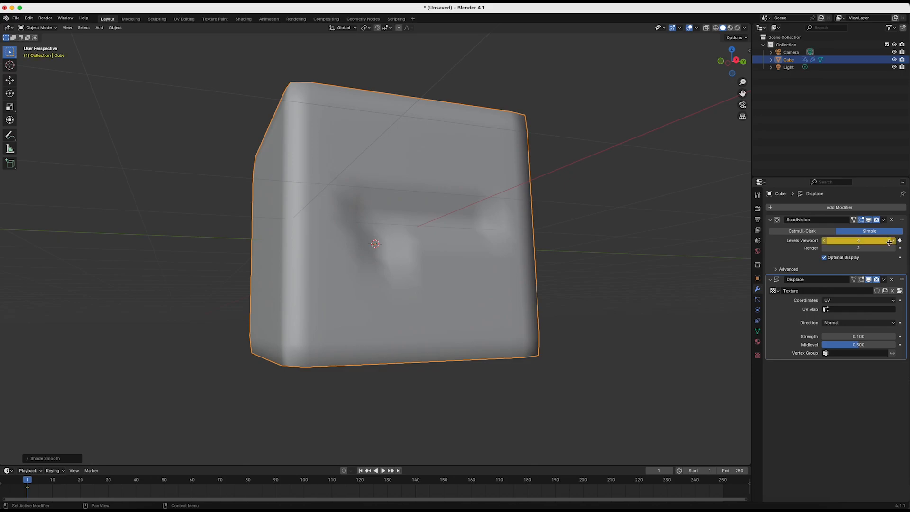
click(895, 241)
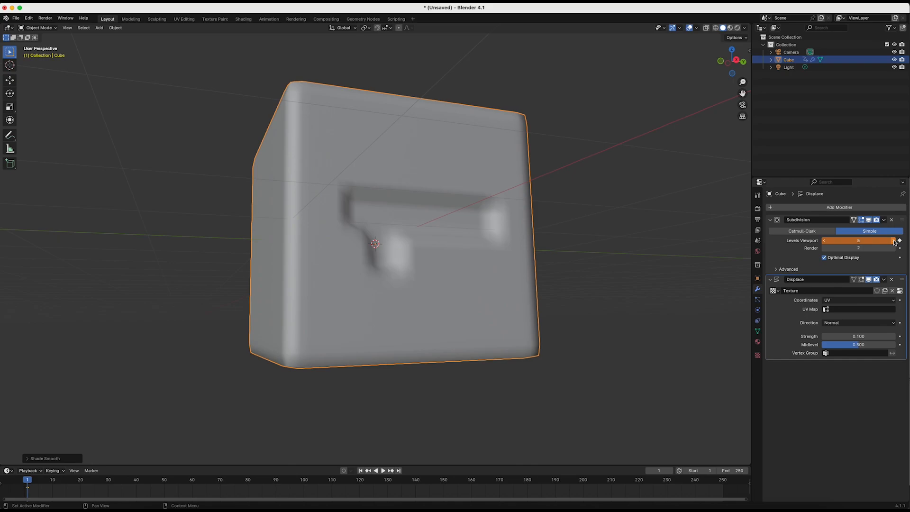
click(900, 241)
click(895, 241)
middle_drag(343, 244, 343, 244)
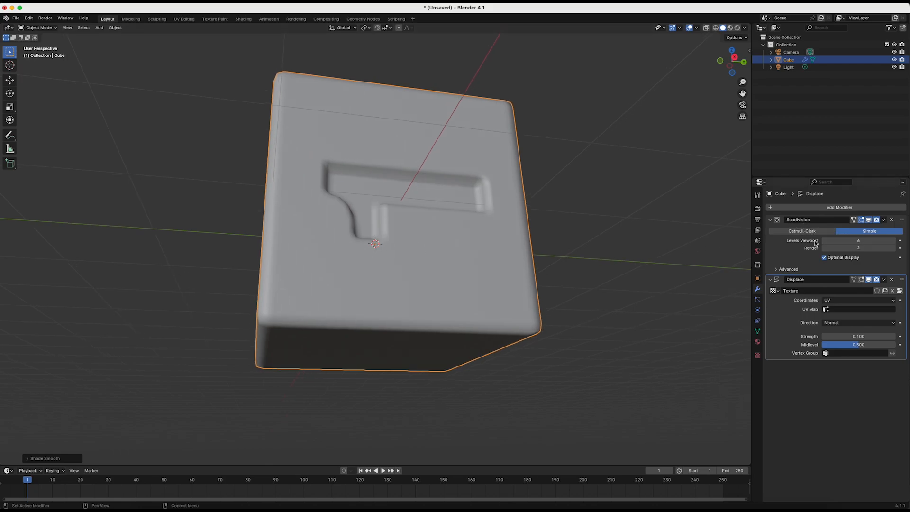
Lower the Subdivision modifier's viewport levels to 3.
click(824, 243)
click(824, 242)
click(824, 242)
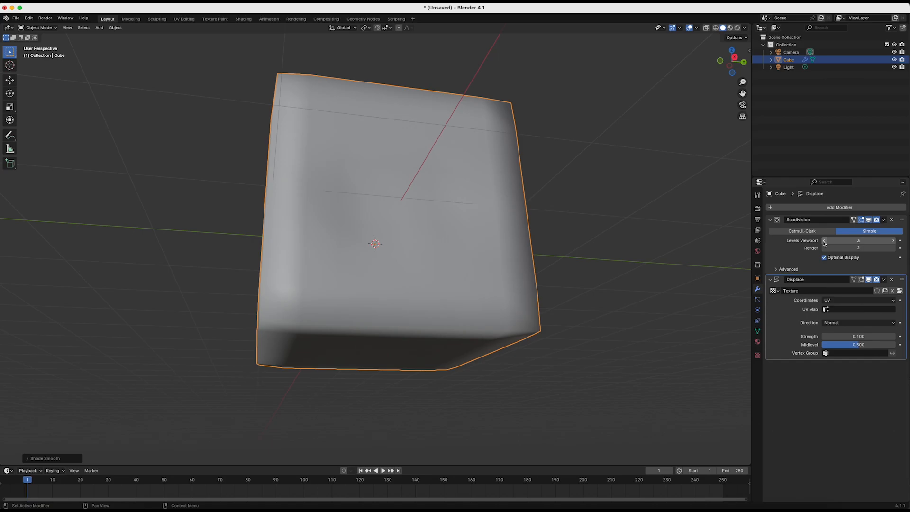
Subdivide the cube's whole mesh in Edit Mode with 40 cuts, and return to Object Mode.
key(Tab)
right_click(326, 205)
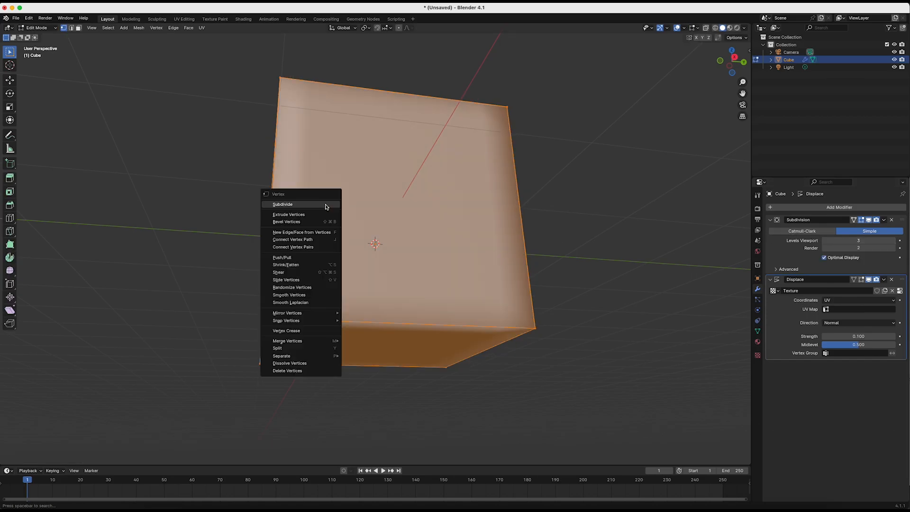
click(326, 206)
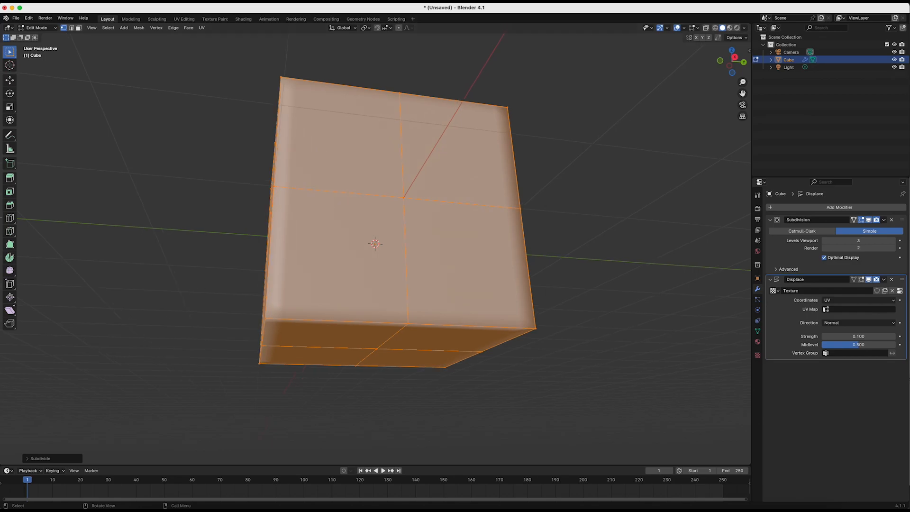
click(40, 459)
click(88, 407)
text(40)
key(Return)
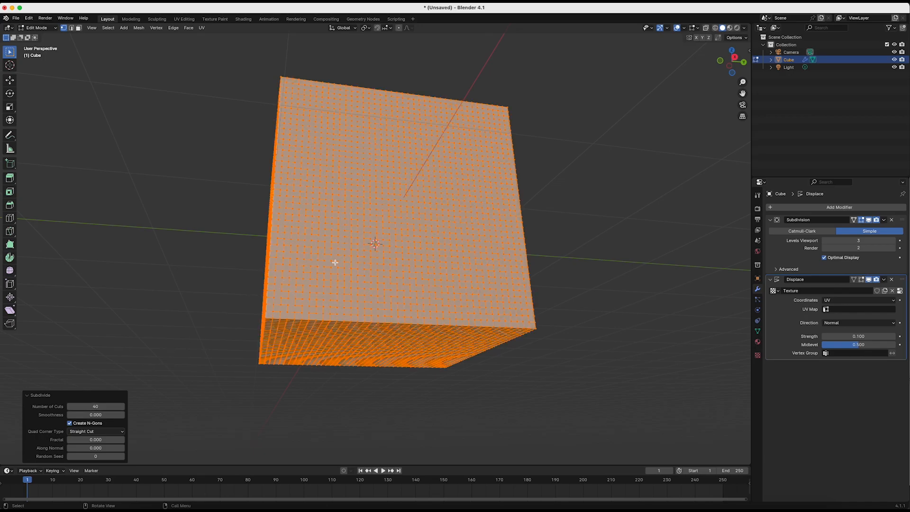
key(Tab)
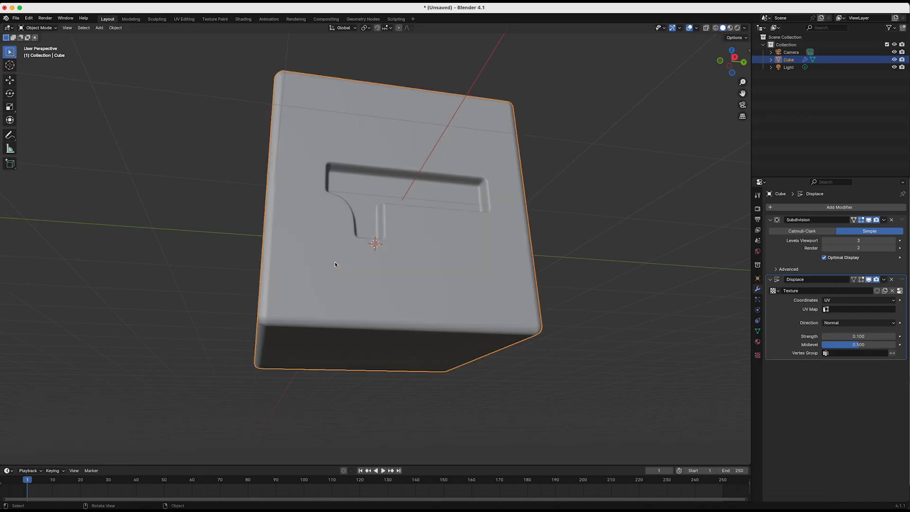
Try the Subdivision modifier at 1 viewport level and bring it back to 3.
click(825, 240)
click(825, 240)
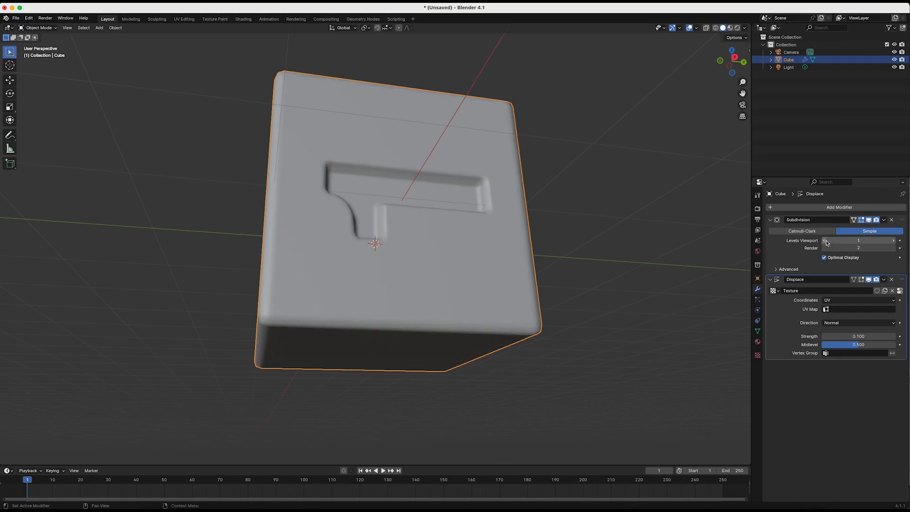
click(894, 241)
click(894, 240)
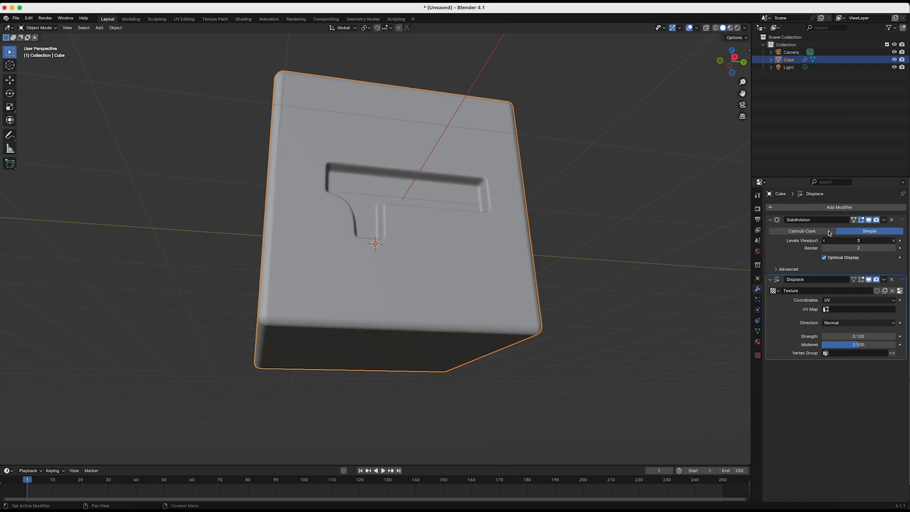
Set the Subdivision modifier's viewport levels to 4 and examine the engraved number and the cube's edges.
scroll(365, 185, up, 5)
scroll(342, 186, down, 6)
scroll(342, 186, up, 5)
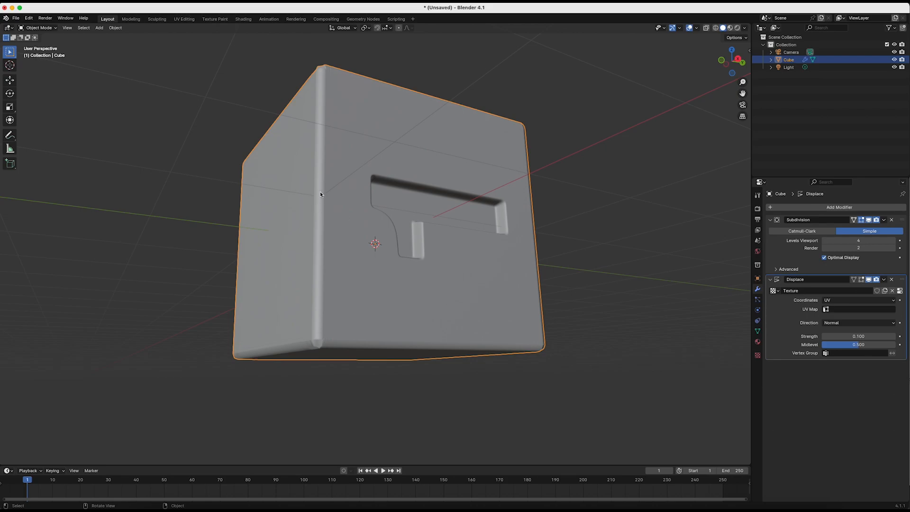
scroll(319, 192, up, 5)
scroll(317, 195, down, 5)
scroll(317, 195, right, 3)
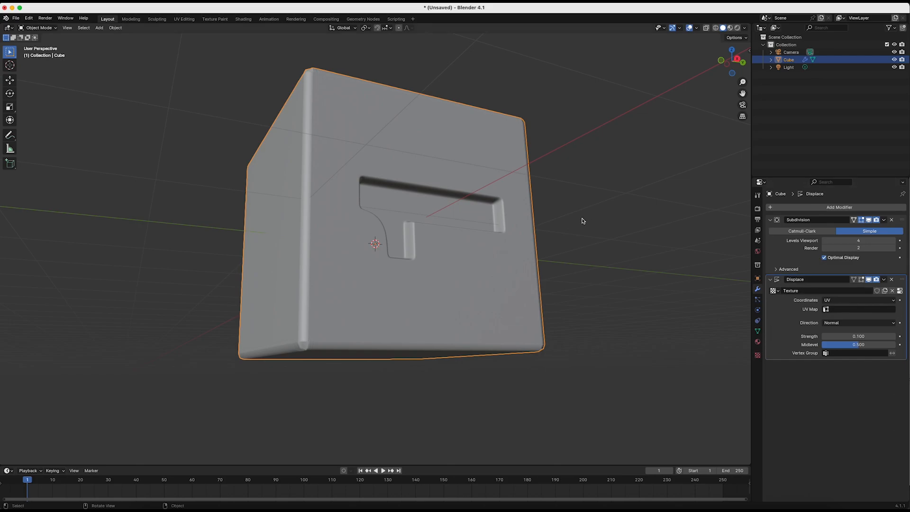
In the Shading workspace, delete the Emission node and connect the Principled BSDF to the Material Output's Surface.
click(242, 19)
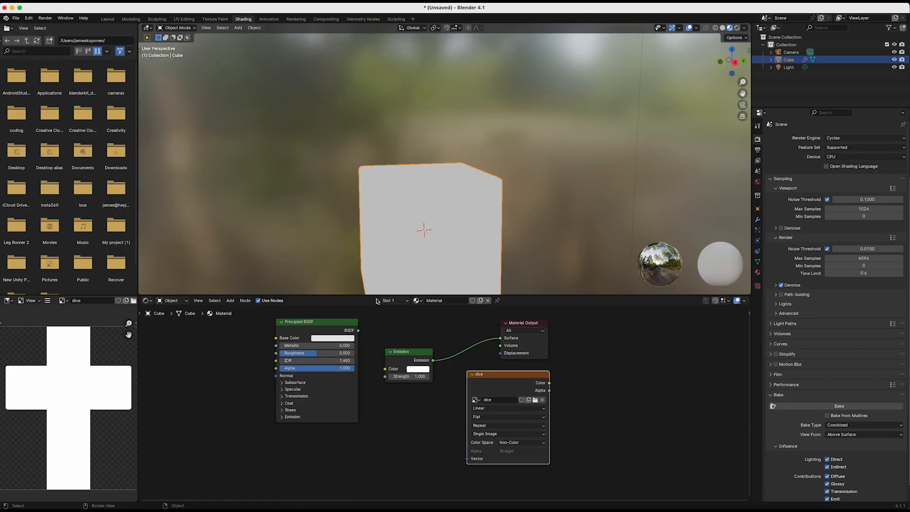
click(405, 354)
key(x)
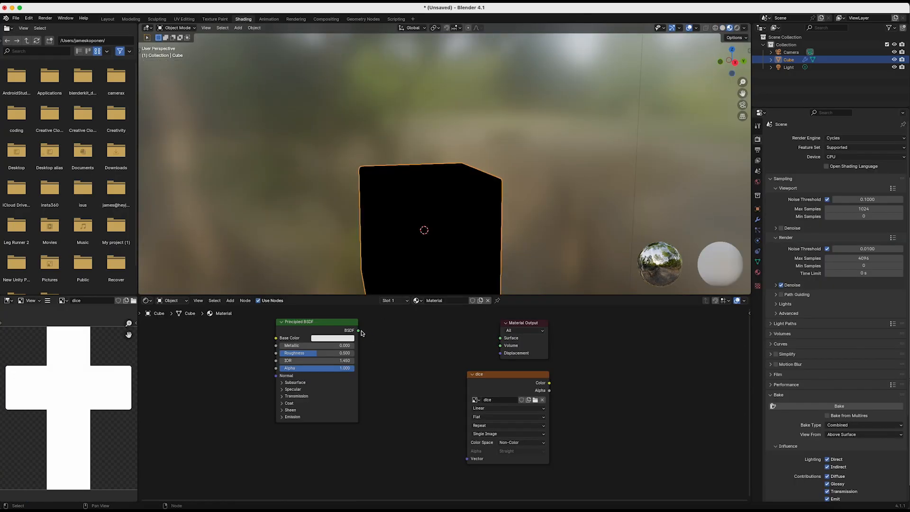
drag(358, 331, 501, 338)
Load all the Rock051 images from the Rock051_1K-JPG folder onto the Principled BSDF with Principled Texture Setup.
click(294, 327)
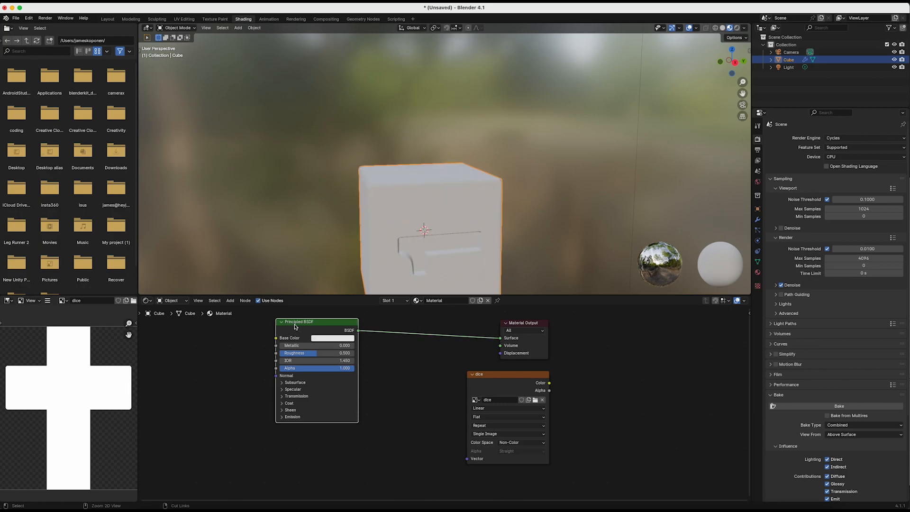
key(ctrl+shift+t)
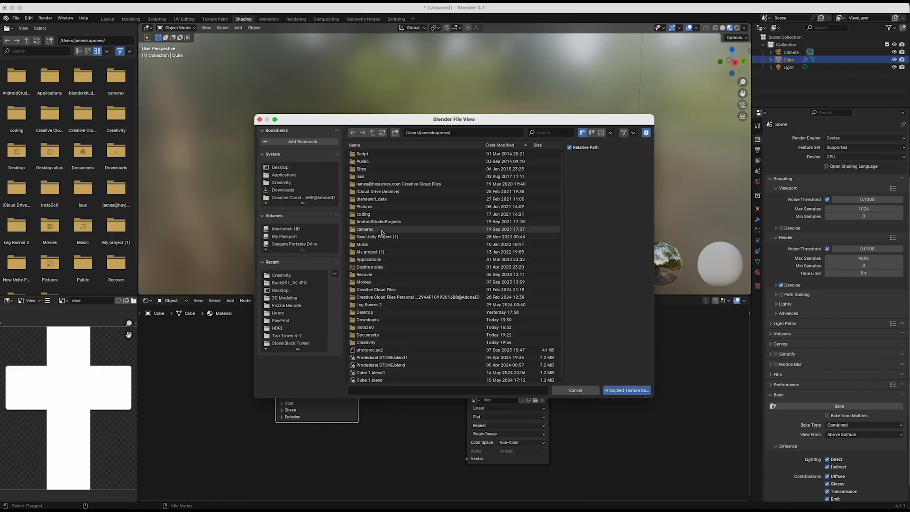
click(273, 283)
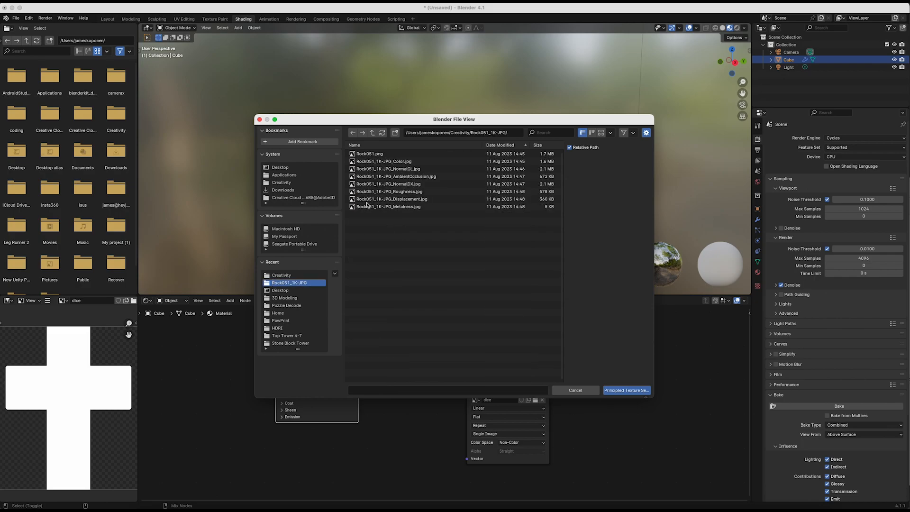
click(358, 154)
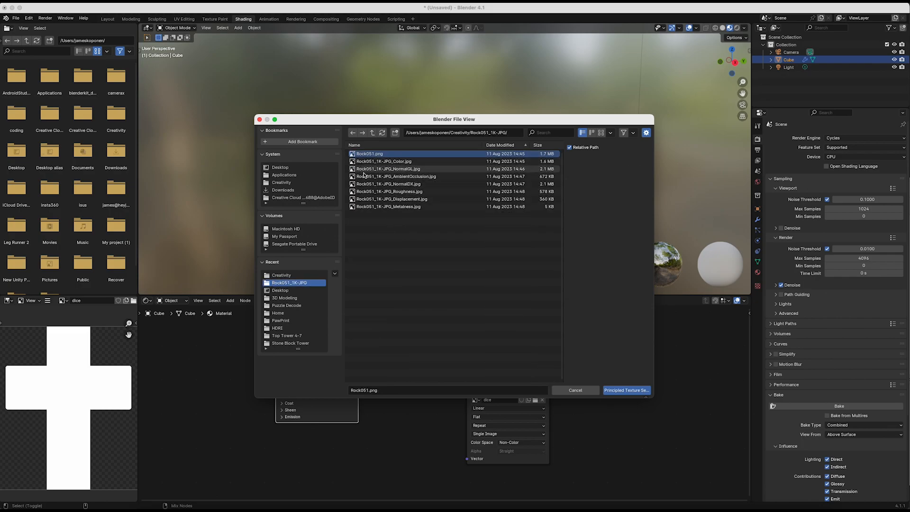
shift+click(358, 207)
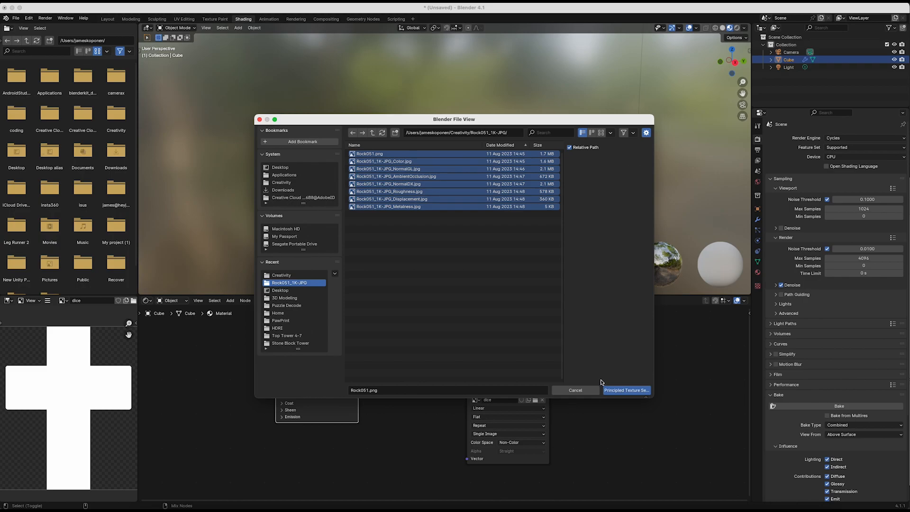
click(627, 391)
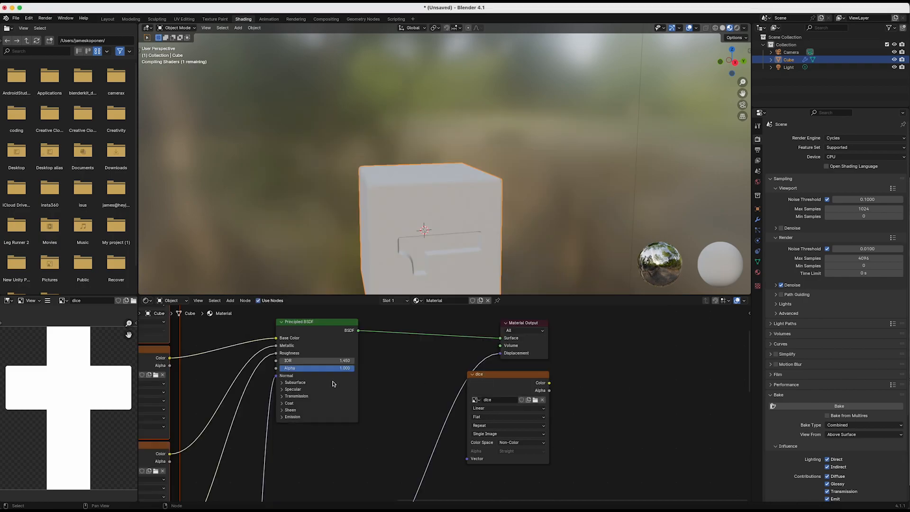
Preview the rock material in rendered viewport shading and examine the engraved number from several angles.
middle_drag(333, 384, 433, 383)
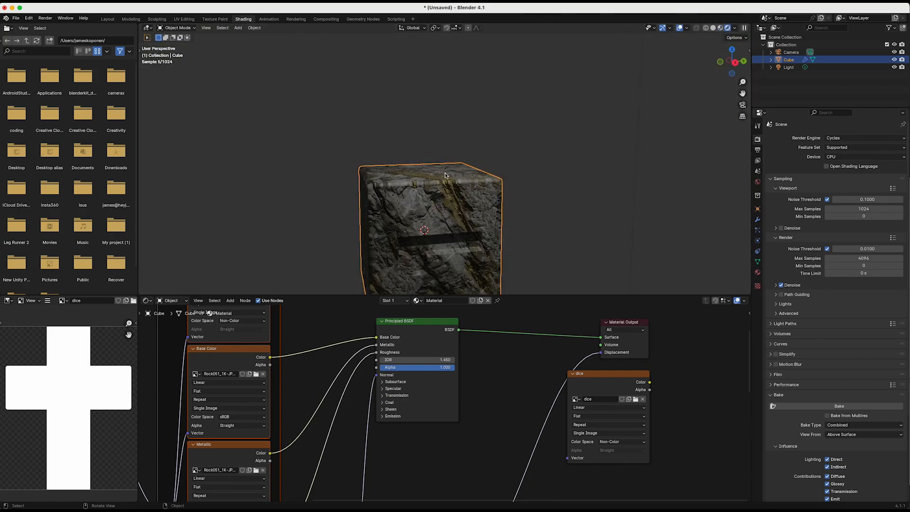
middle_drag(446, 173, 445, 173)
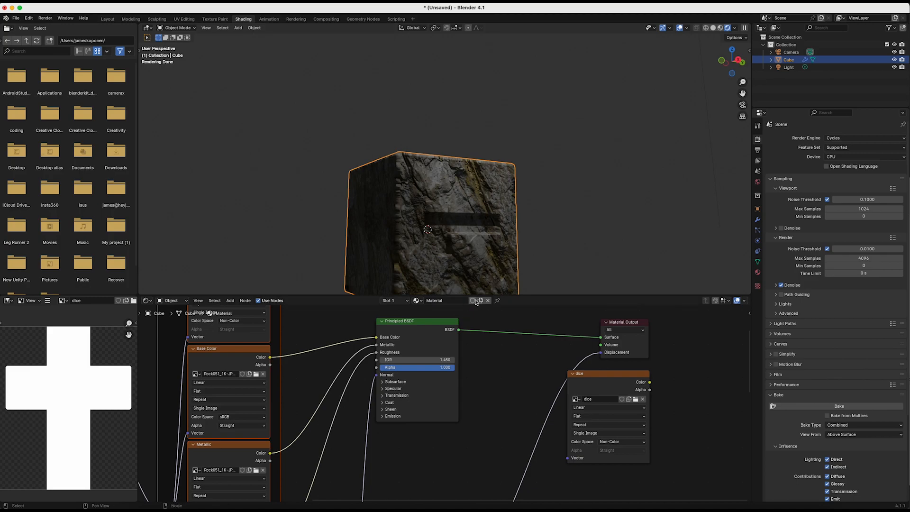
scroll(459, 258, up, 3)
scroll(460, 258, down, 4)
scroll(460, 257, right, 2)
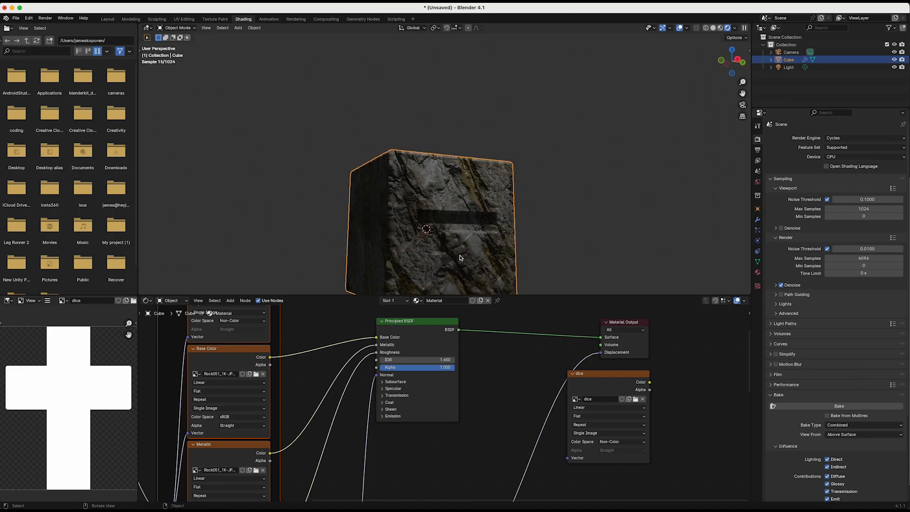
scroll(457, 257, up, 3)
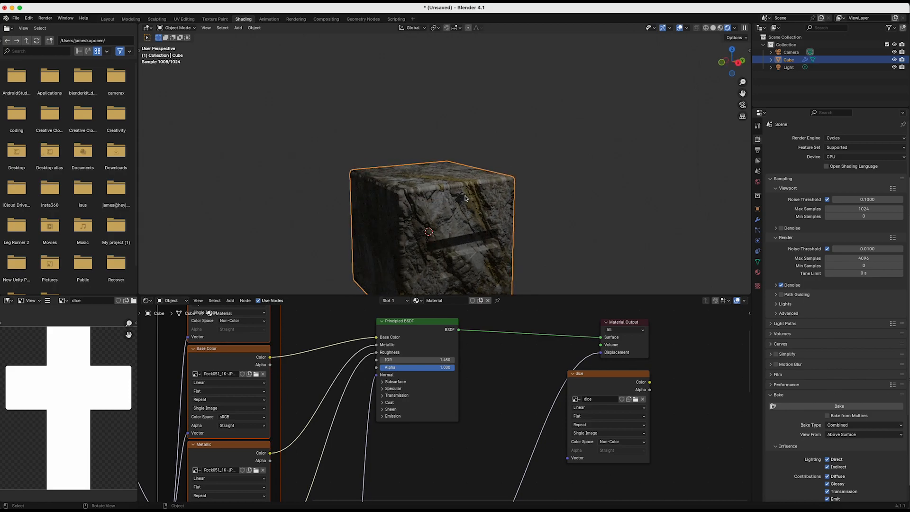
scroll(462, 189, left, 1)
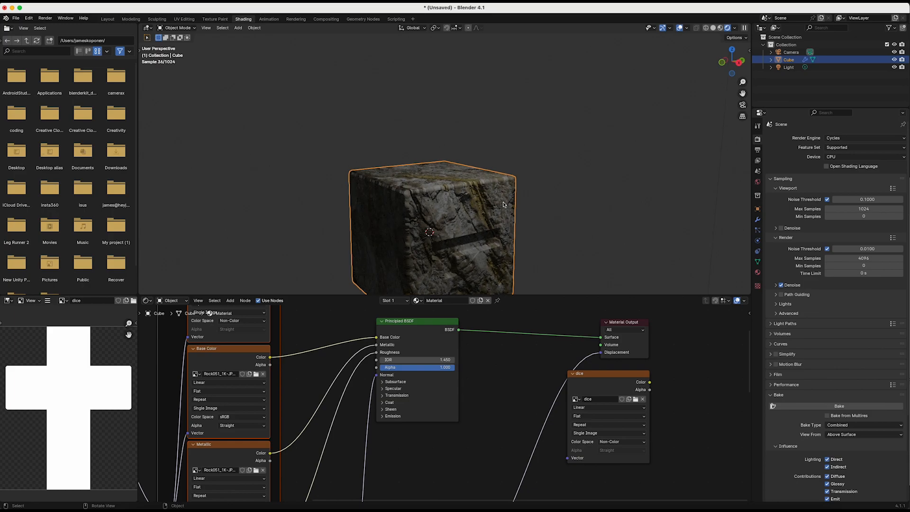
scroll(669, 223, left, 1)
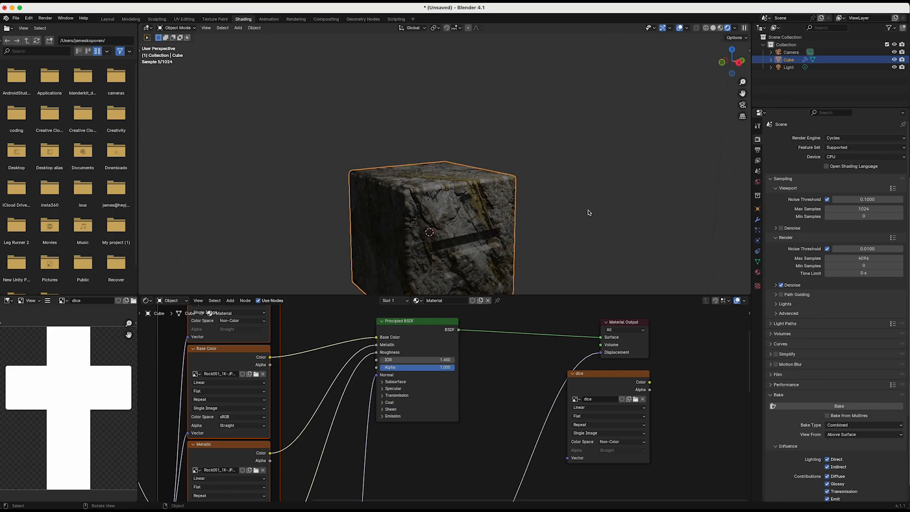
Add a second Displace modifier to the cube.
click(758, 220)
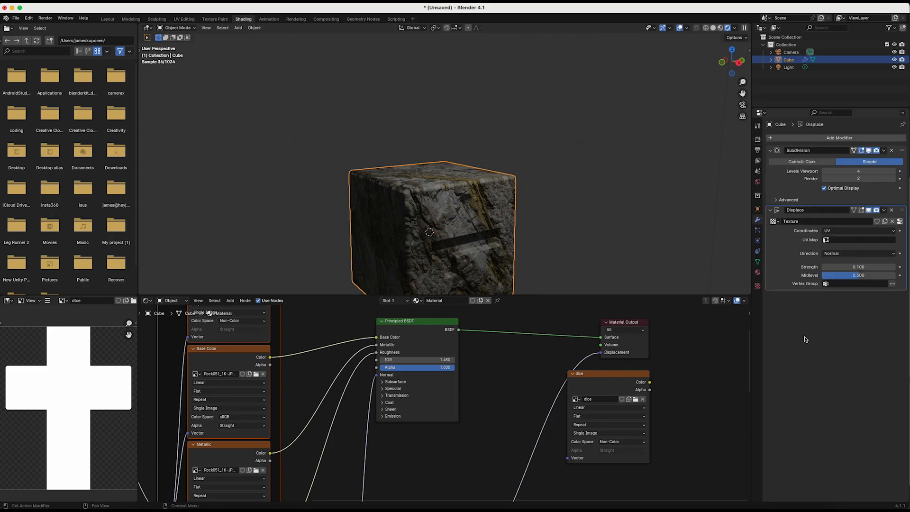
click(831, 139)
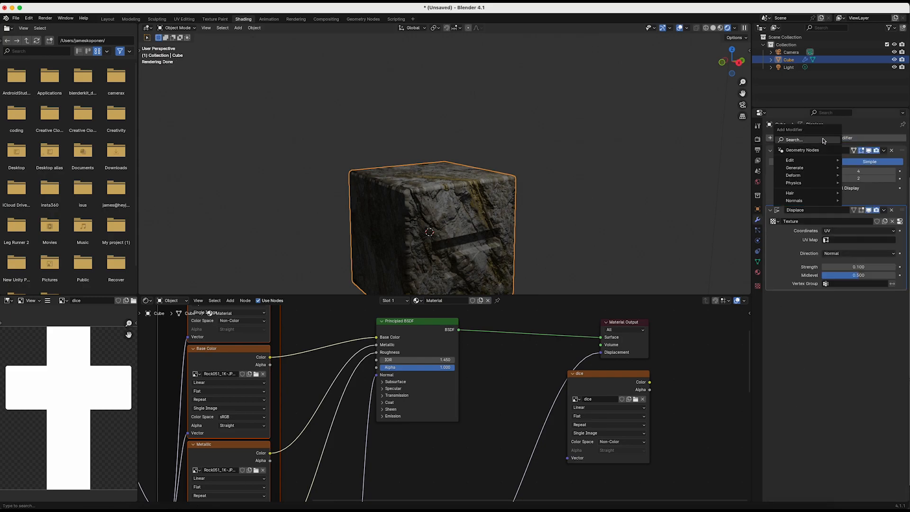
click(824, 141)
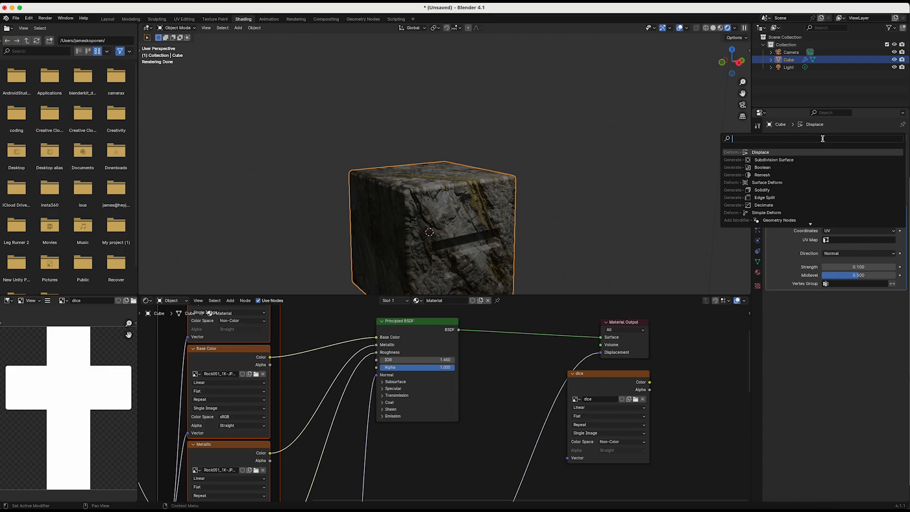
click(761, 152)
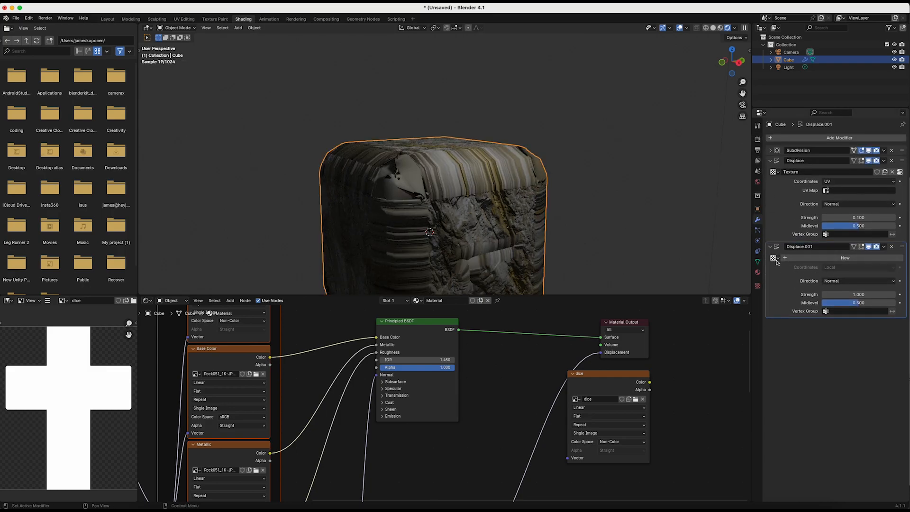
Create a new texture for the second Displace modifier and assign Rock051_1K-JPG_Displacement.jpg as the image of Texture.001.
click(804, 259)
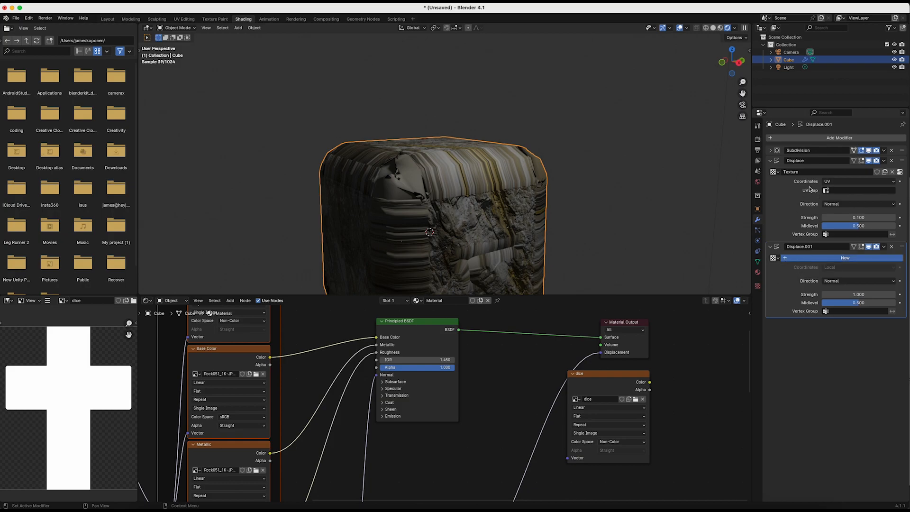
click(758, 287)
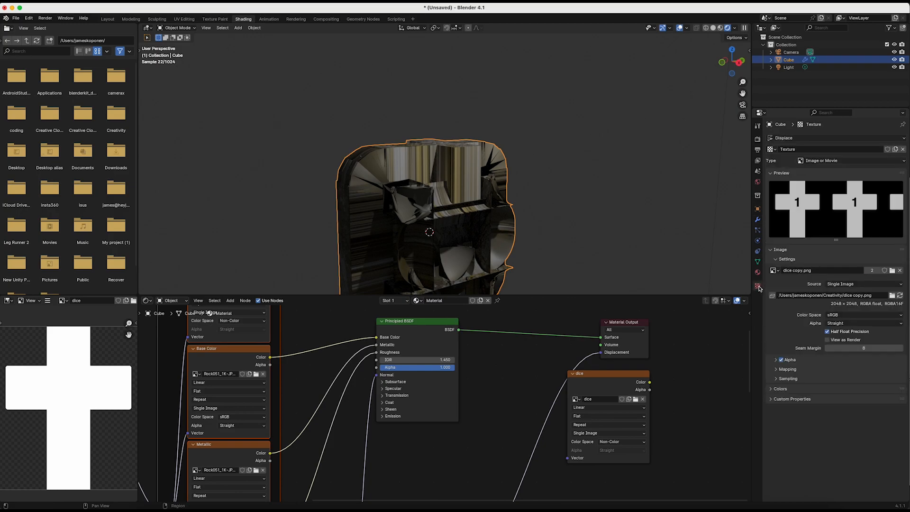
click(776, 150)
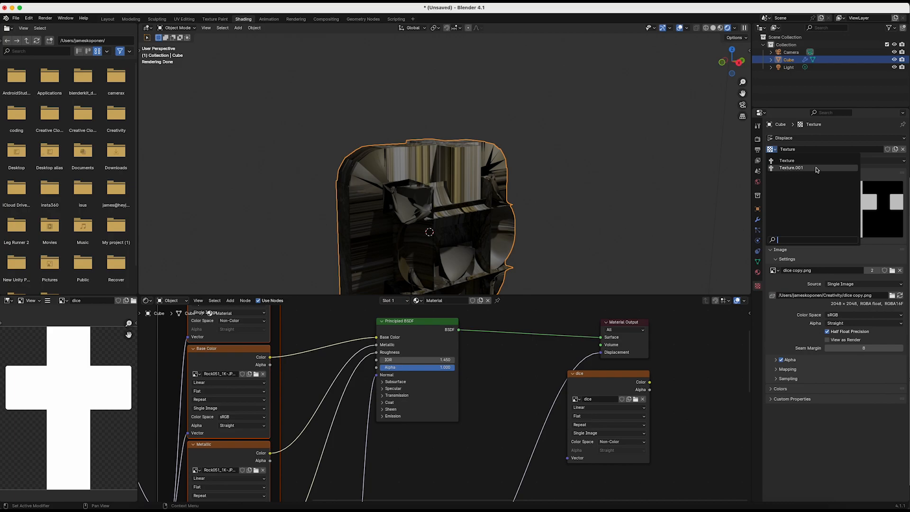
click(784, 167)
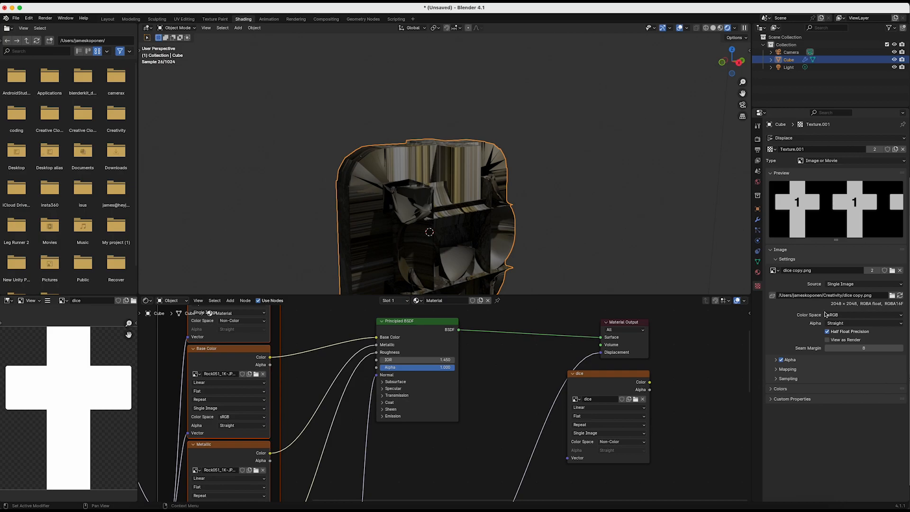
click(774, 270)
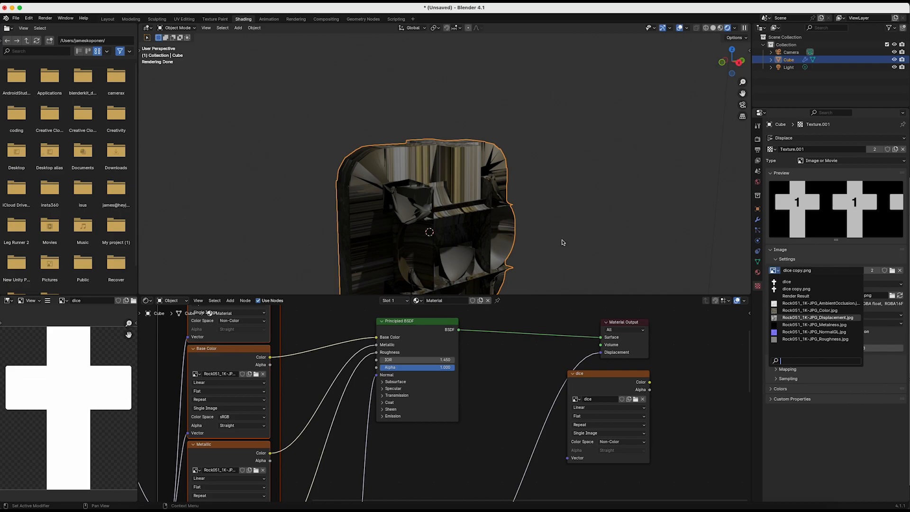
key(Return)
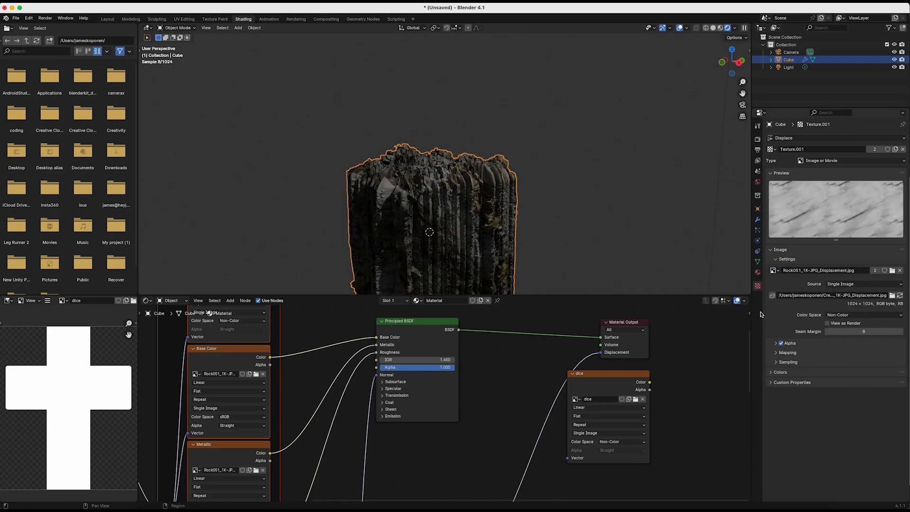
Set the second Displace modifier's strength to 0.1 and its texture coordinates to UV.
click(758, 220)
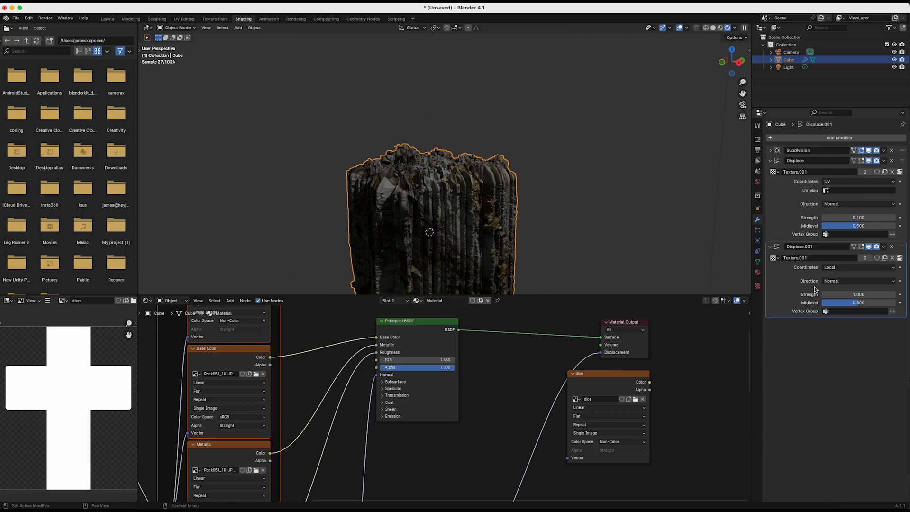
click(858, 295)
text(.1)
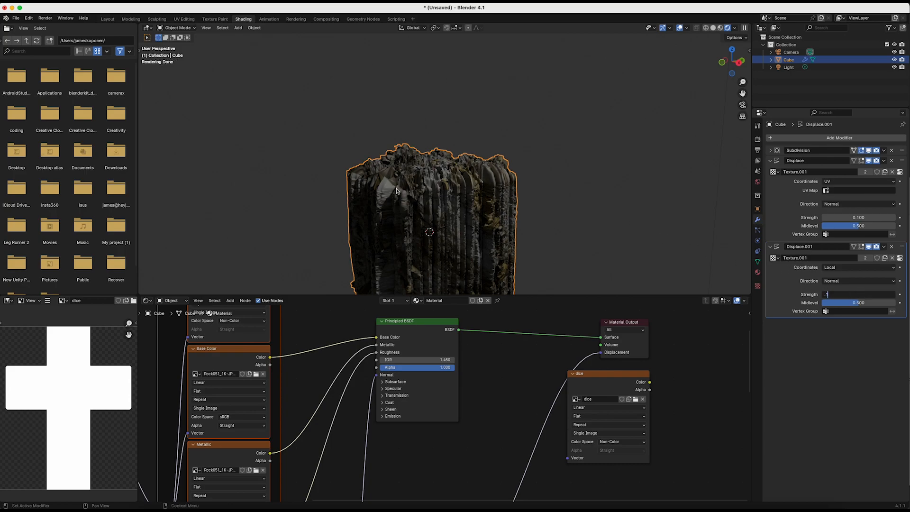
key(Return)
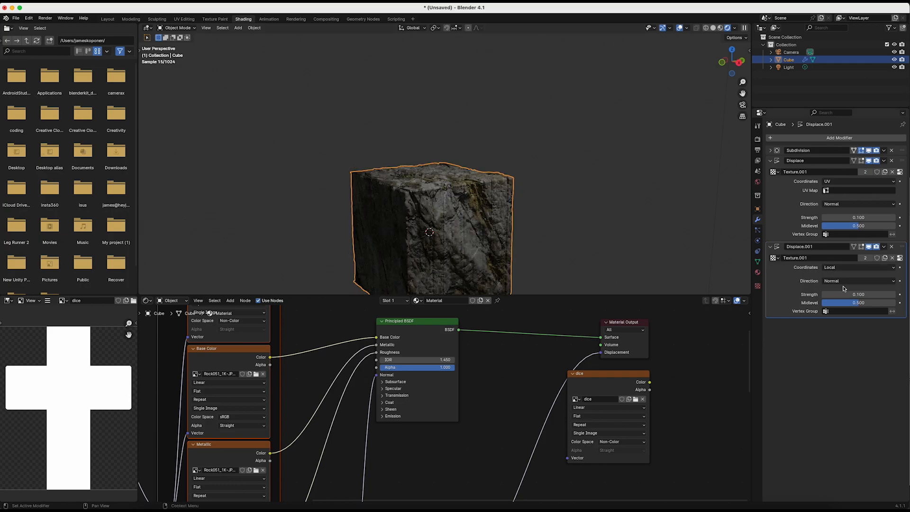
click(831, 269)
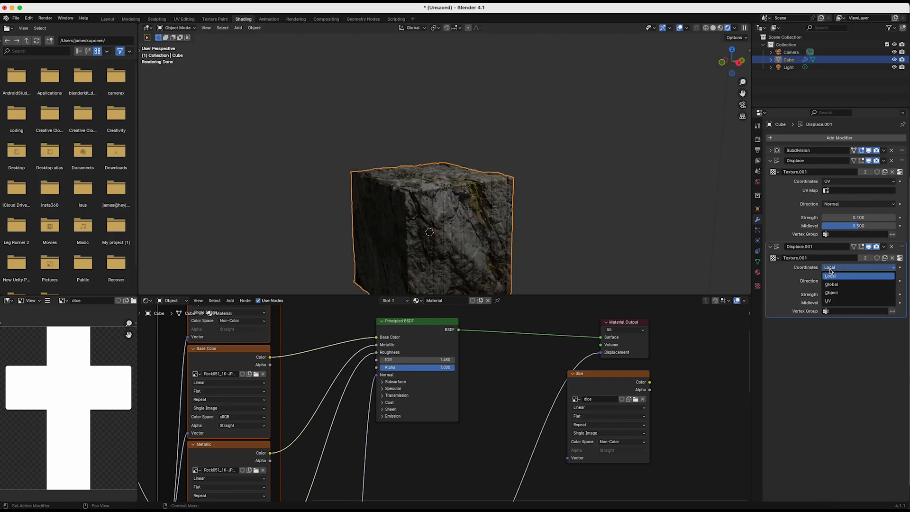
click(835, 301)
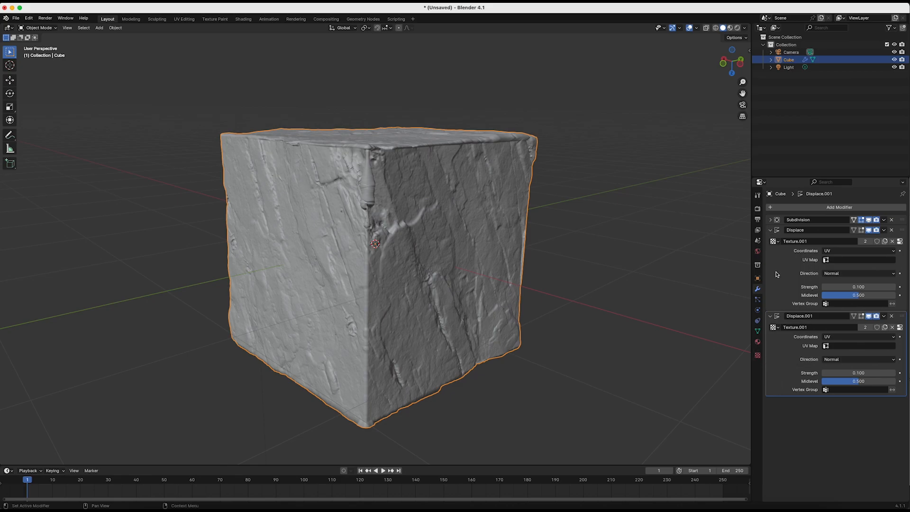
Reassign the texture named Texture to the first Displace modifier.
click(778, 242)
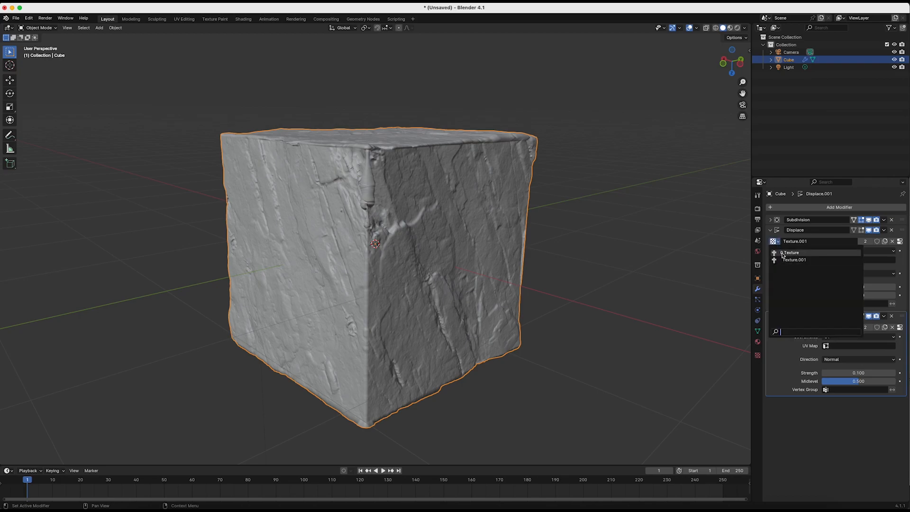
click(782, 254)
Examine the engraved number and the rocky displacement on the cube's faces from several angles.
scroll(426, 274, down, 10)
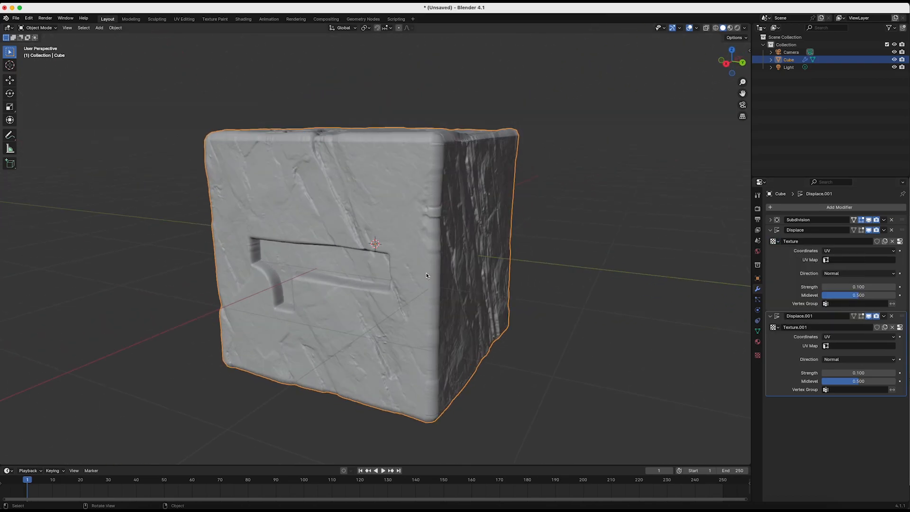
scroll(426, 275, left, 10)
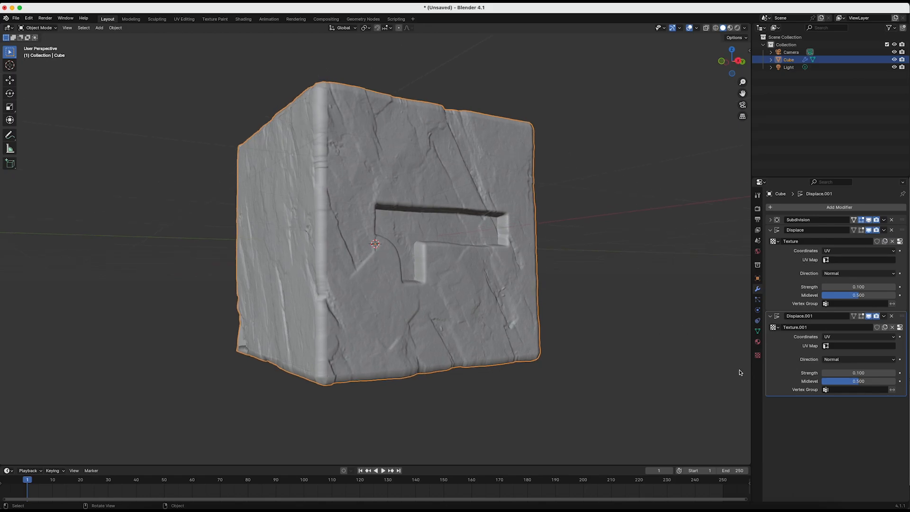
scroll(471, 263, down, 3)
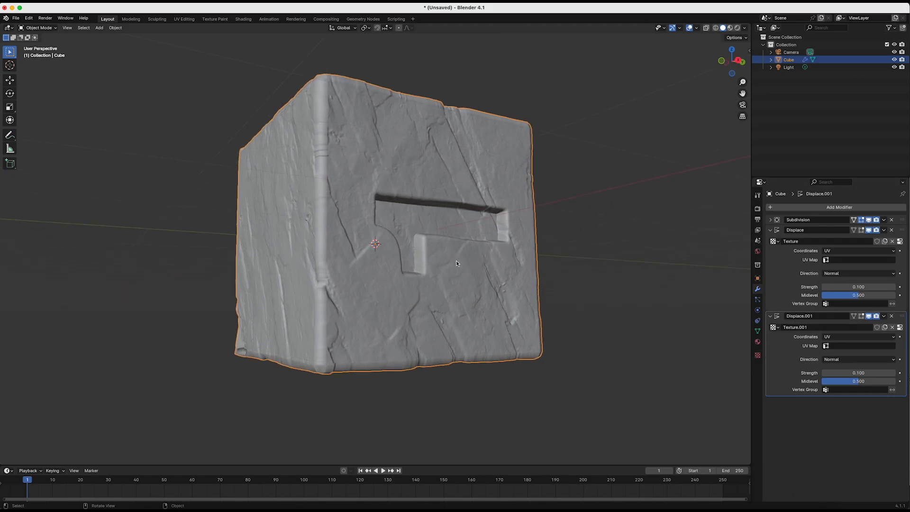
scroll(456, 260, left, 3)
scroll(427, 256, up, 3)
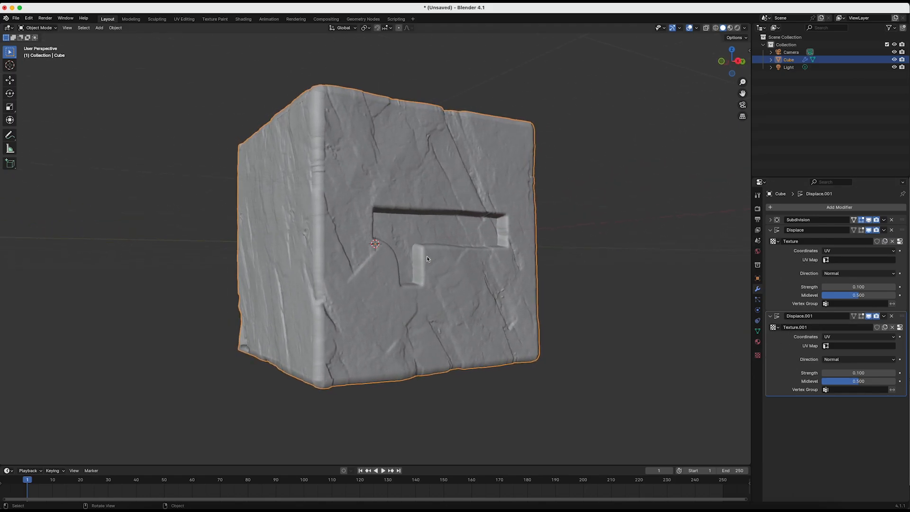
scroll(427, 256, up, 3)
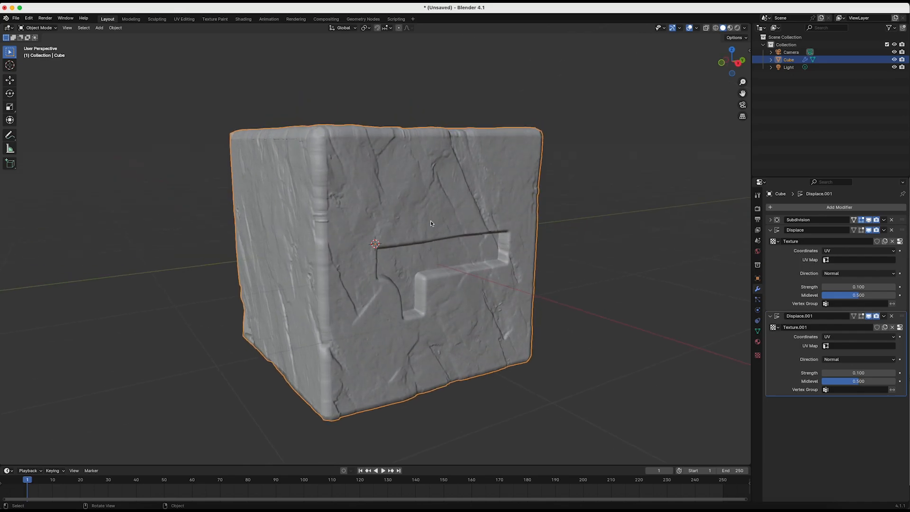
scroll(431, 223, left, 10)
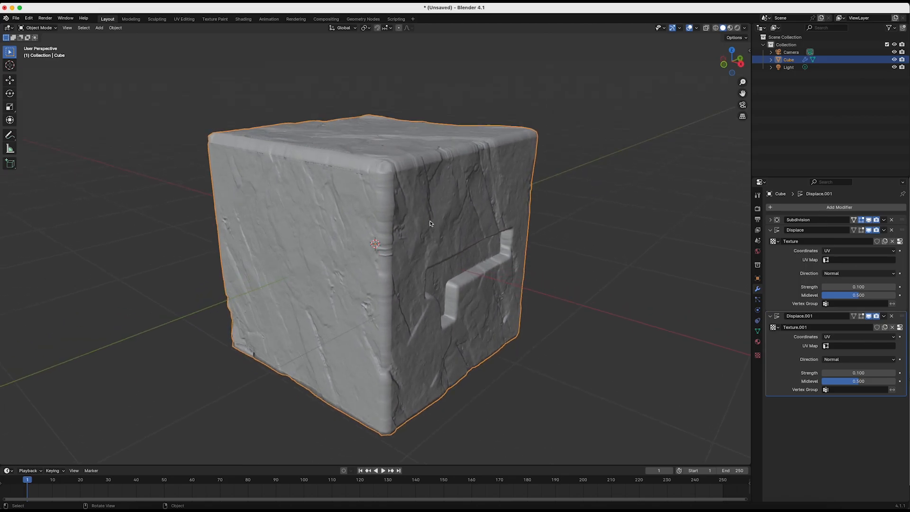
scroll(429, 224, right, 5)
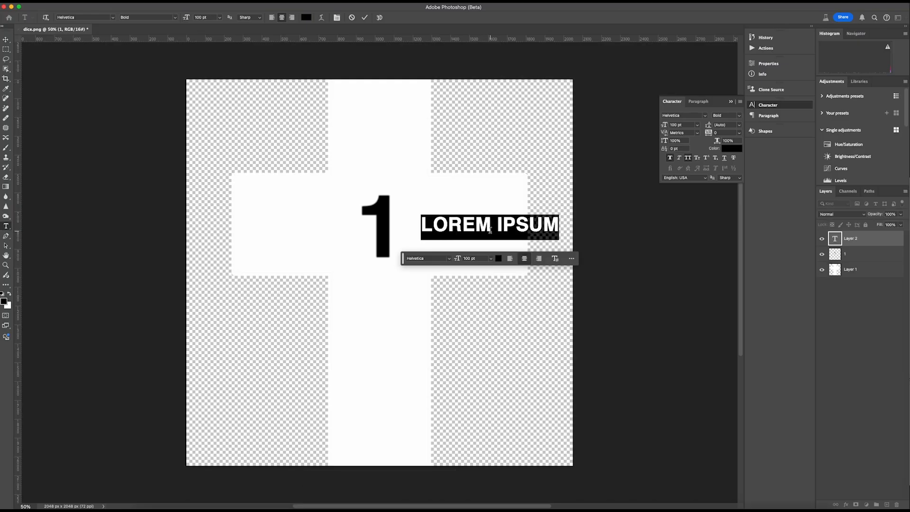
In Photoshop, enter 2 in the new text layer, enlarge it to about 482 pt, rotate it sideways and centre it on the cross's right arm.
text(2)
key(super+t)
drag(496, 237, 527, 312)
drag(484, 214, 471, 185)
click(460, 332)
drag(484, 249, 478, 222)
key(Return)
Duplicate the 2 text layer four times, placing the copies on the cross's top, left, lower and bottom squares.
drag(881, 240, 887, 504)
drag(478, 222, 376, 130)
drag(873, 239, 887, 504)
drag(377, 130, 282, 226)
drag(873, 239, 886, 504)
drag(283, 226, 380, 324)
drag(872, 239, 886, 504)
drag(379, 324, 379, 422)
Change the copied digit on the cross's left arm to 5 and the one on the top square to 3.
click(5, 226)
click(283, 226)
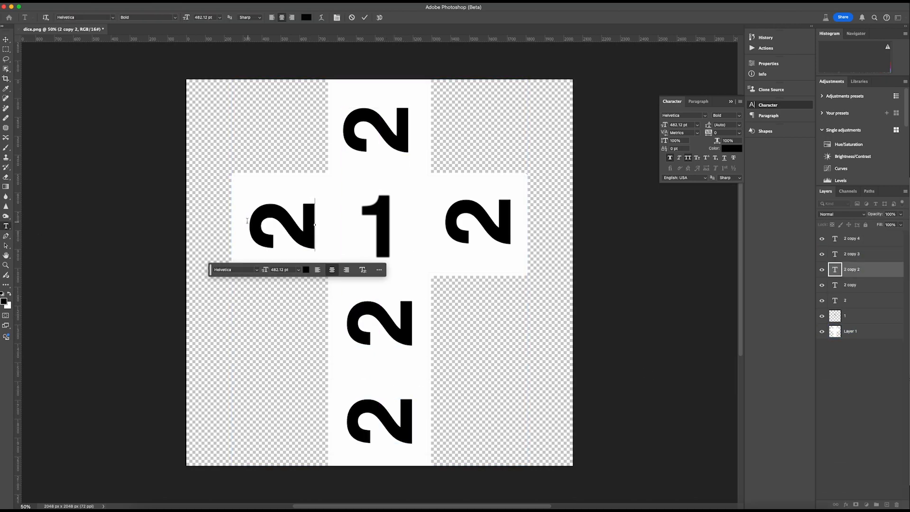
key(super+a)
text(5)
key(Escape)
key(super+a)
text(3)
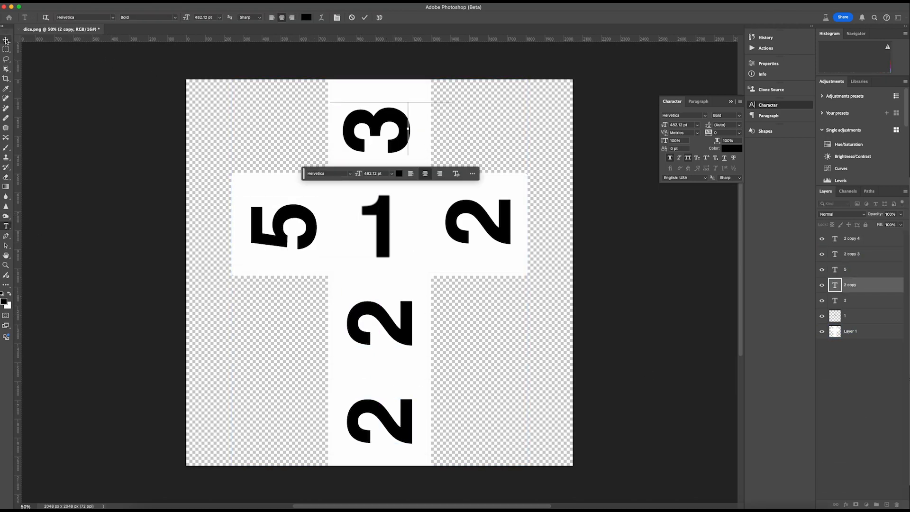
Change the copied digit below the 1 to 4 and the one on the bottom square to 6.
click(411, 323)
key(super+a)
text(4)
click(412, 419)
key(super+a)
text(6)
key(Escape)
Rotate the 6 and the 3 each a quarter turn counterclockwise so they stand upside down, centred on their squares.
key(v)
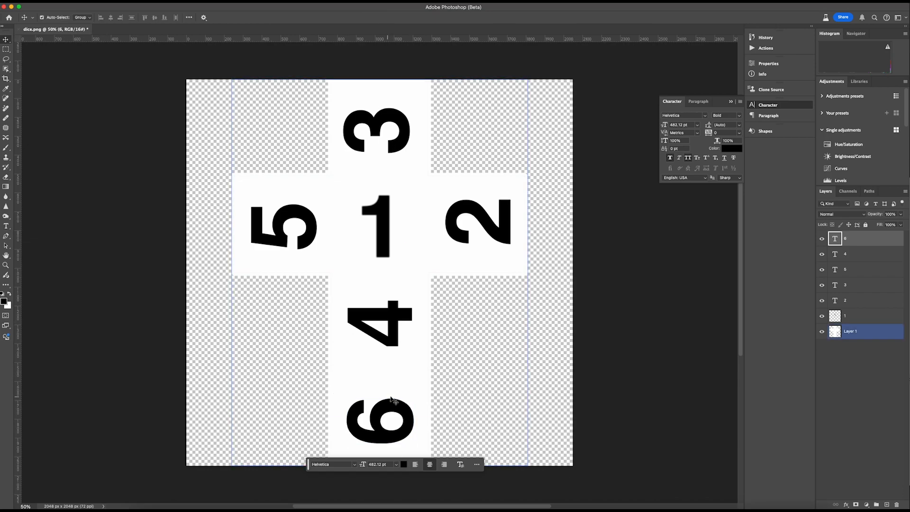
key(super+t)
drag(459, 391, 368, 356)
drag(395, 426, 382, 407)
key(Return)
click(860, 289)
key(super+t)
drag(323, 163, 385, 162)
Rotate the 5 a half turn and the 4 a quarter turn clockwise, and centre each on its square.
click(860, 270)
key(super+t)
drag(202, 263, 390, 190)
drag(329, 210, 295, 210)
key(Return)
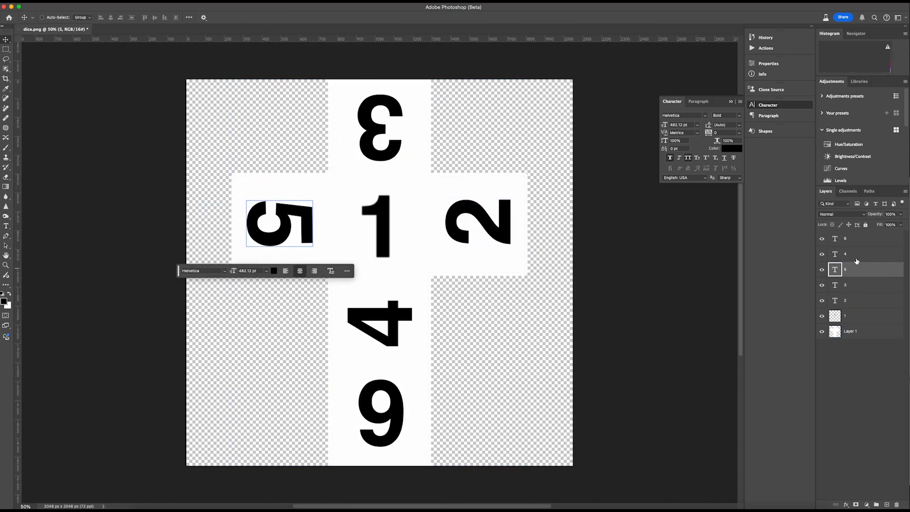
click(857, 254)
key(super+t)
drag(470, 344, 371, 399)
drag(401, 295, 386, 311)
key(Return)
Save a copy of the numbered dice layout in the Creativity folder as the PNG file dice copy2.png.
key(super+alt+s)
click(475, 269)
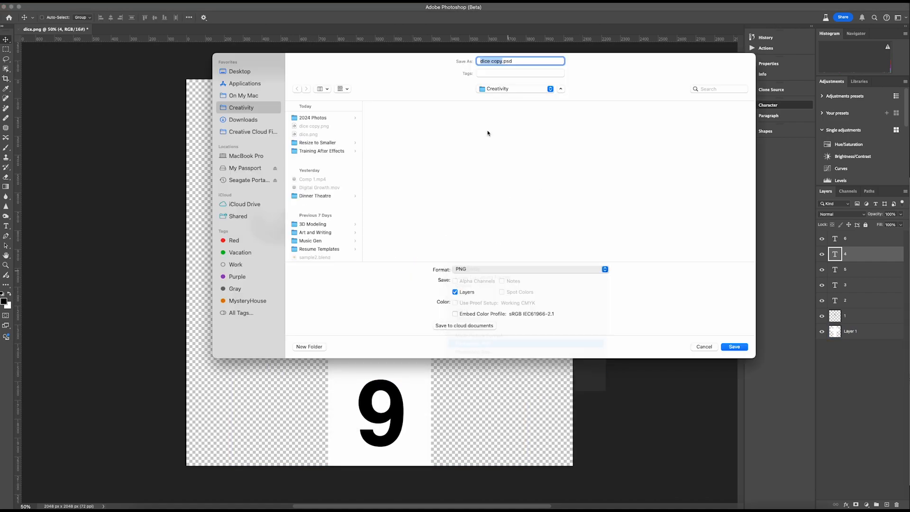
click(467, 361)
click(735, 347)
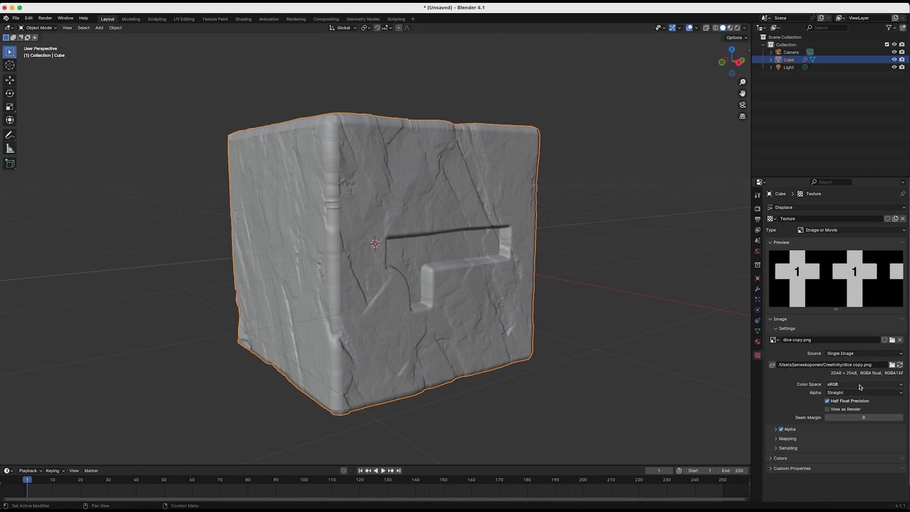
In Blender, replace the image file of the first Displace modifier's texture with dice copy2.png.
click(891, 365)
click(362, 297)
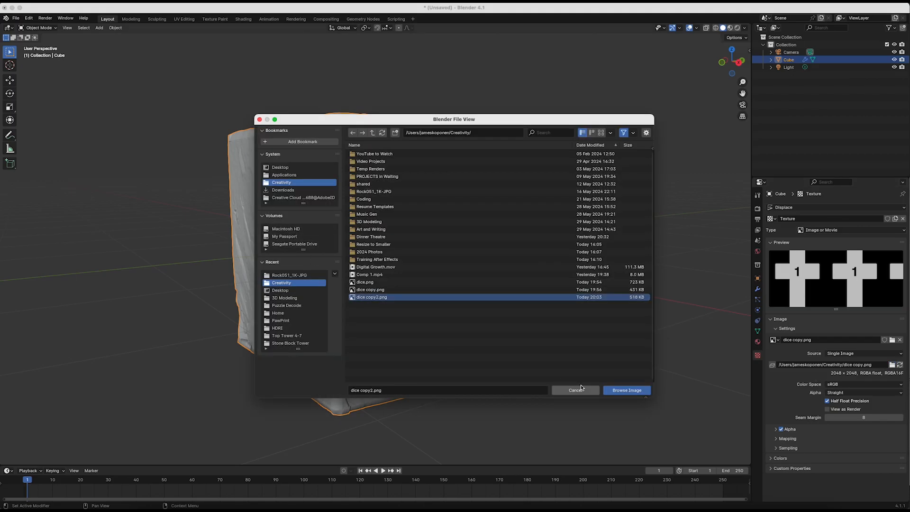
click(620, 390)
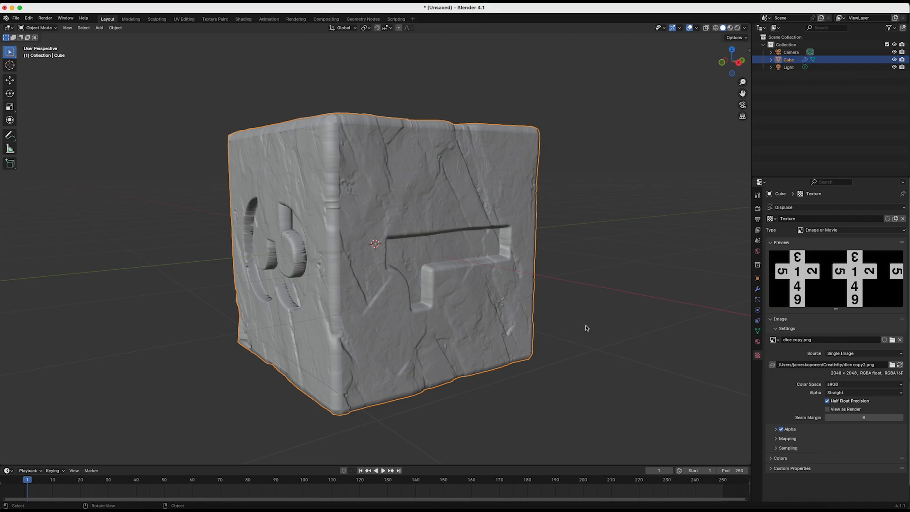
middle_drag(328, 221, 446, 189)
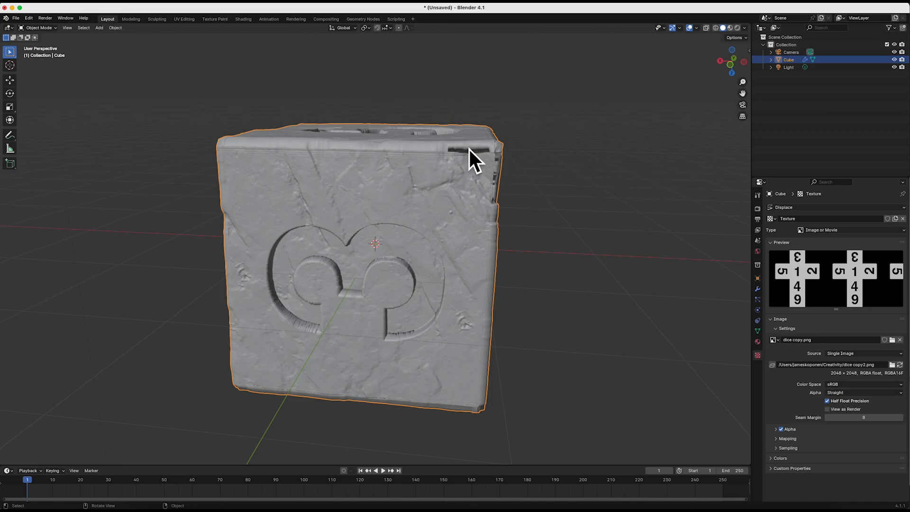
Try a Midlevel of 1.0 on the second Displace modifier, then lower it to about 0.308.
click(758, 290)
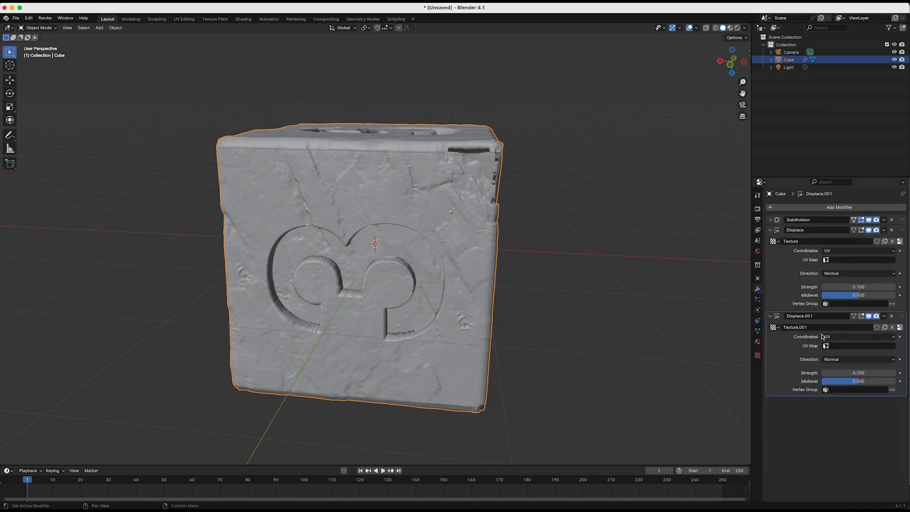
drag(858, 381, 898, 382)
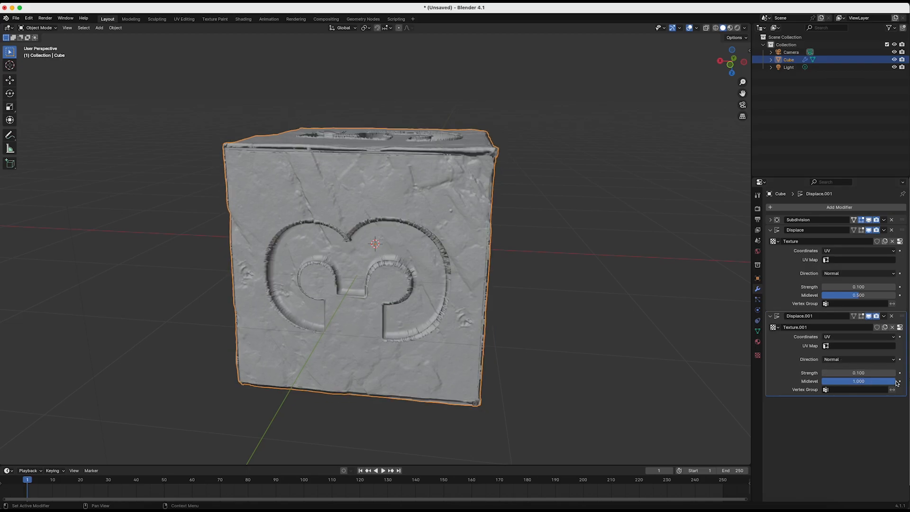
click(869, 381)
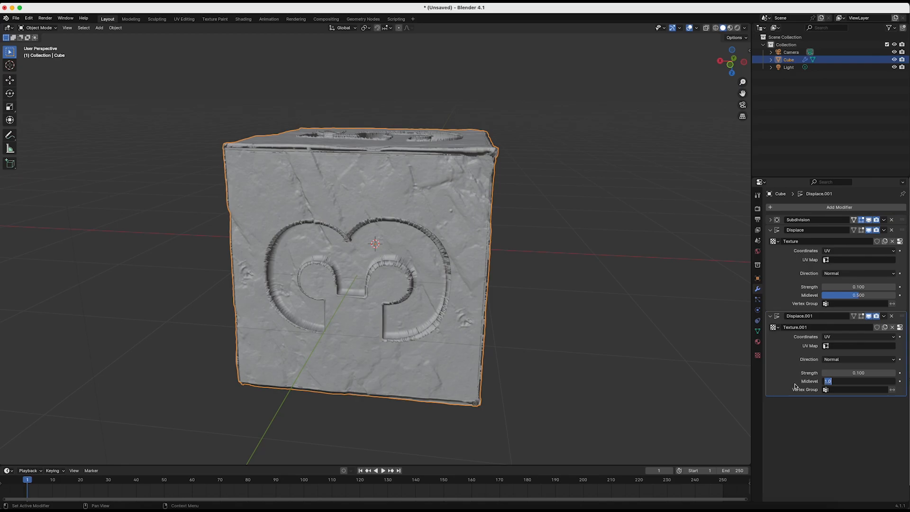
key(Return)
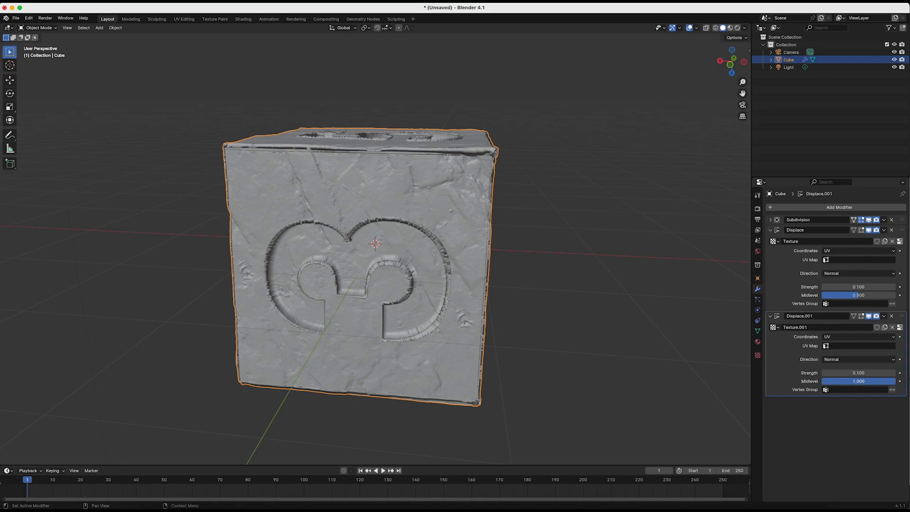
drag(869, 382, 818, 382)
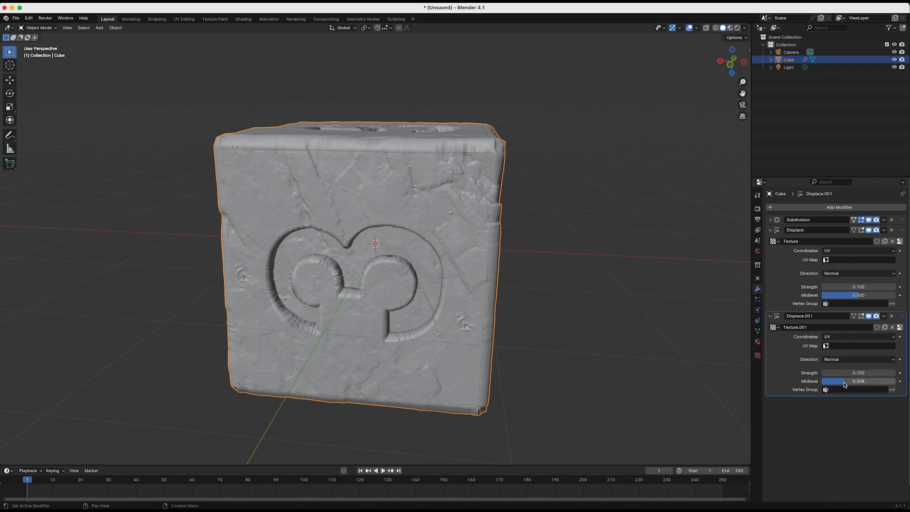
Inspect the engraved 1 and the neighbouring cube faces with the adjusted rock displacement.
middle_drag(571, 417, 411, 305)
mouse_move(392, 303)
middle_down()
mouse_move(392, 332)
mouse_move(418, 327)
mouse_move(391, 301)
middle_up()
scroll(390, 300, left, 10)
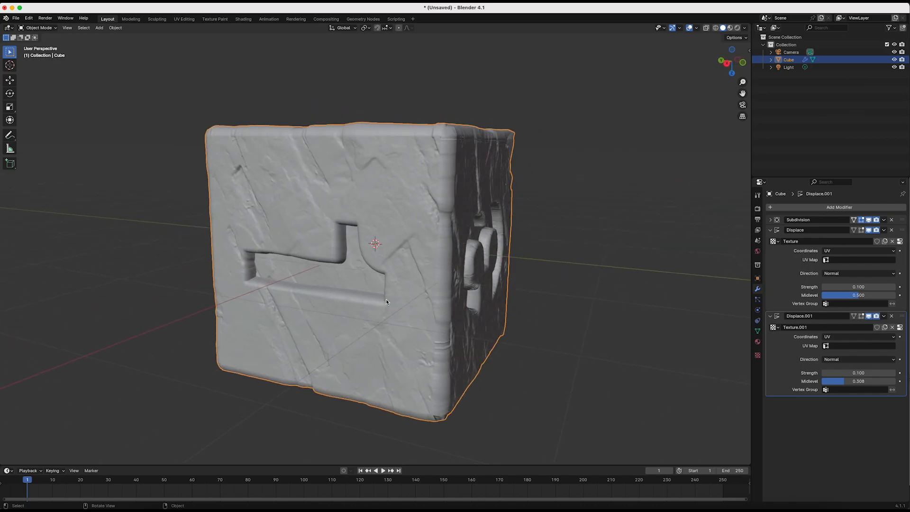
scroll(387, 303, left, 2)
scroll(387, 302, down, 8)
scroll(388, 302, up, 8)
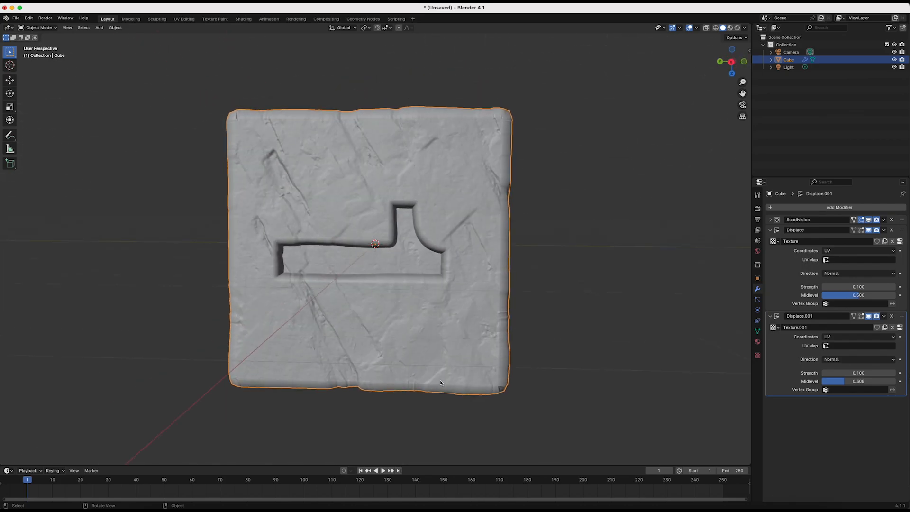
Examine the remaining engraved numbers around the cube, including the 5, with the rock displacement applied.
scroll(368, 337, left, 6)
scroll(373, 336, up, 8)
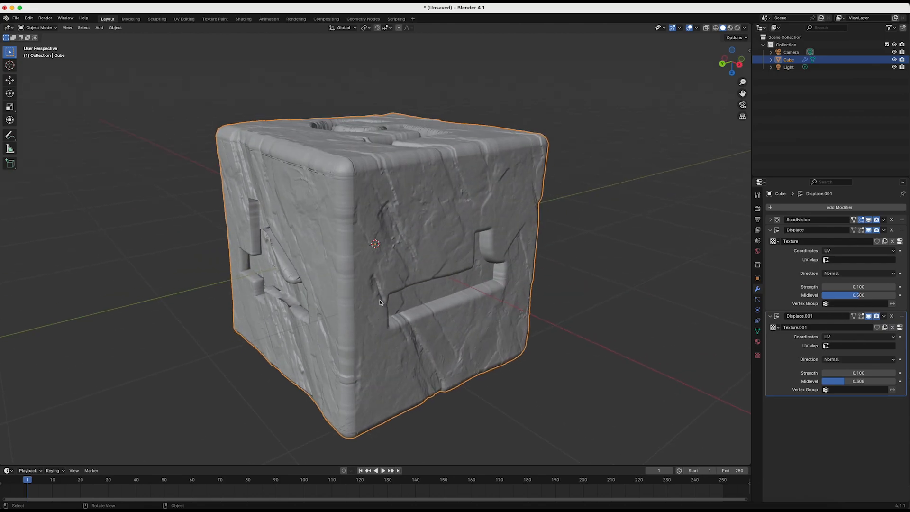
scroll(380, 300, down, 8)
scroll(385, 299, left, 6)
scroll(385, 299, up, 7)
scroll(385, 300, up, 3)
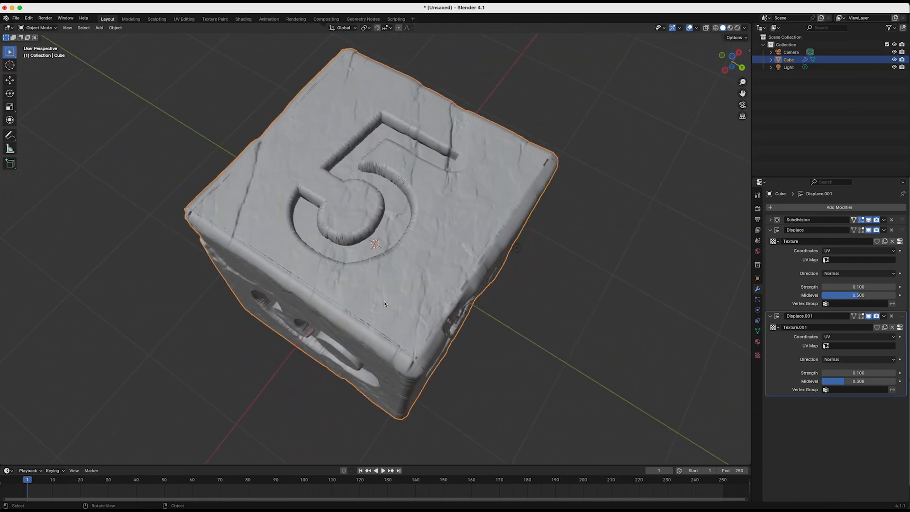
Switch the viewport to rendered shading and check the rock texture on the cube's numbered faces and edges.
click(739, 30)
scroll(568, 244, down, 8)
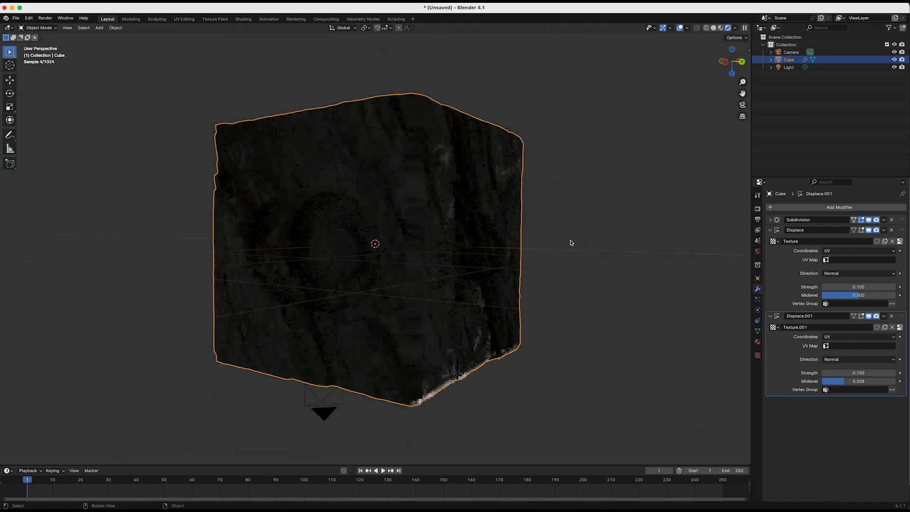
scroll(561, 238, up, 10)
scroll(560, 238, down, 6)
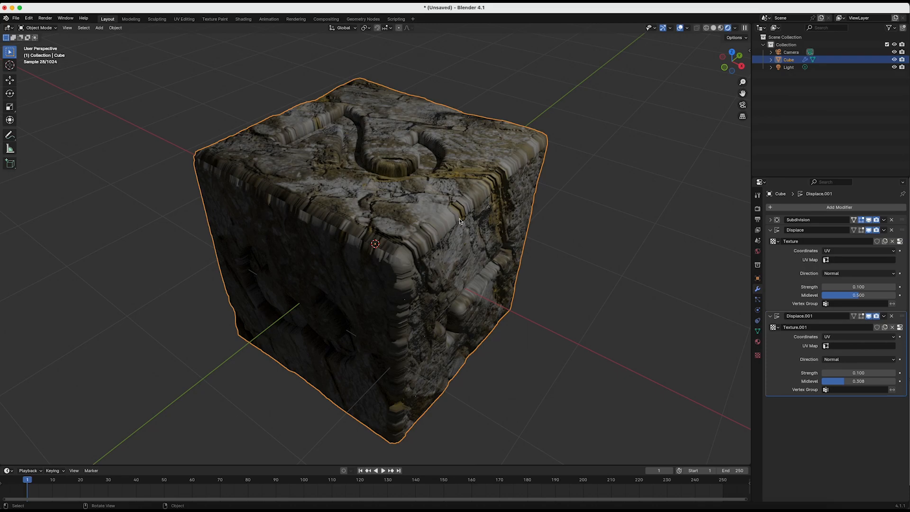
middle_drag(345, 223, 471, 244)
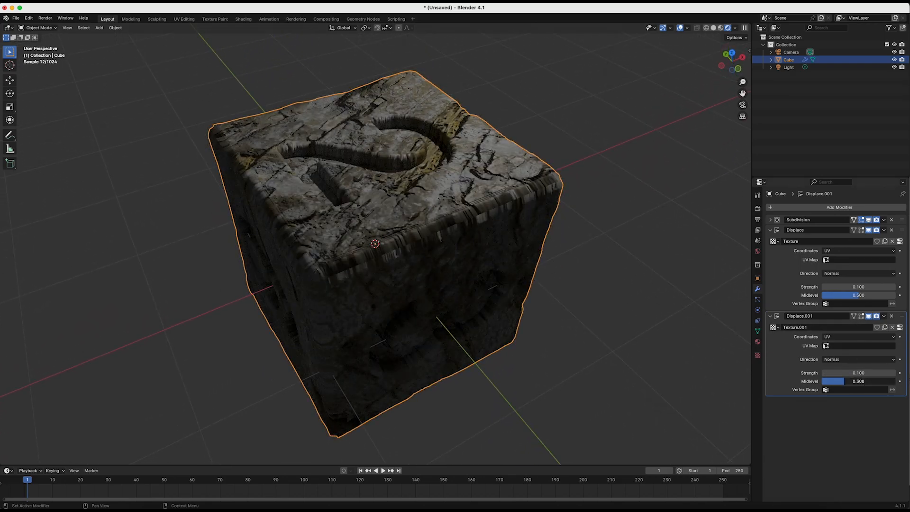
Set the second Displace modifier's Midlevel to 1.000 and check the rendered face with the engraved 2.
drag(845, 381, 847, 382)
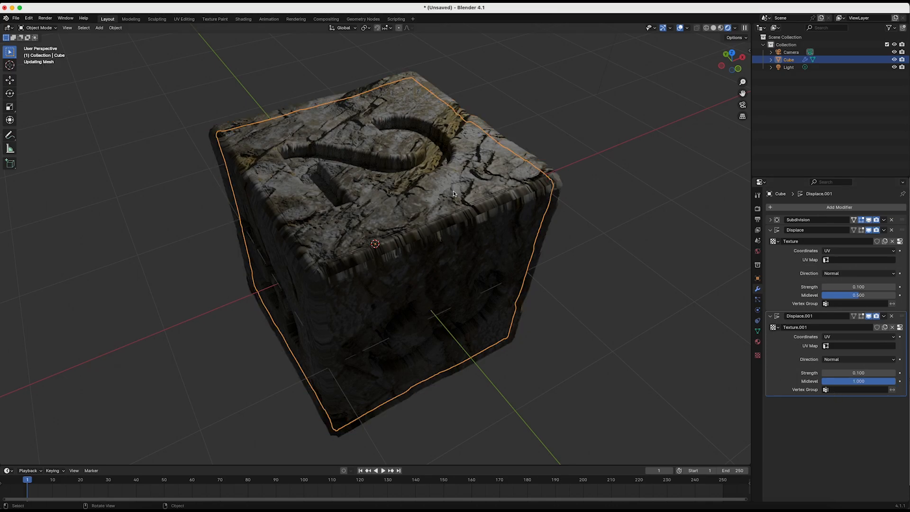
middle_drag(268, 211, 268, 219)
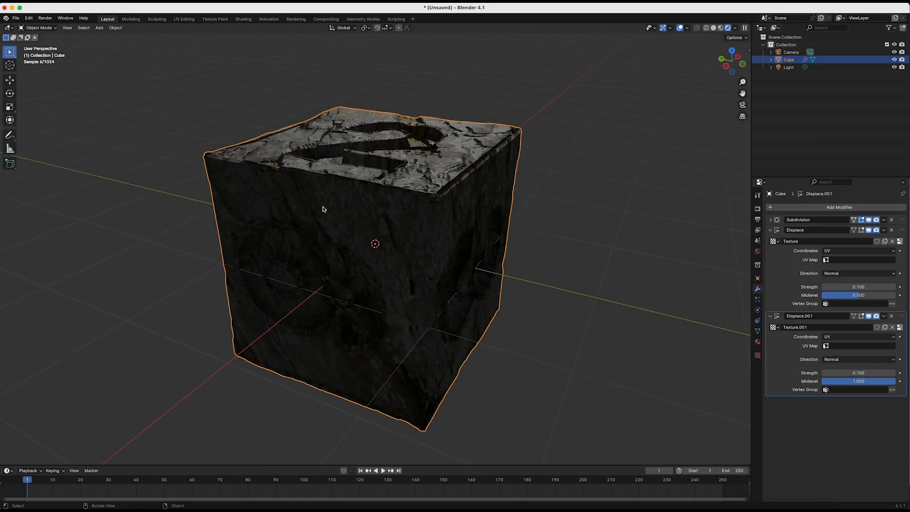
middle_drag(323, 209, 324, 209)
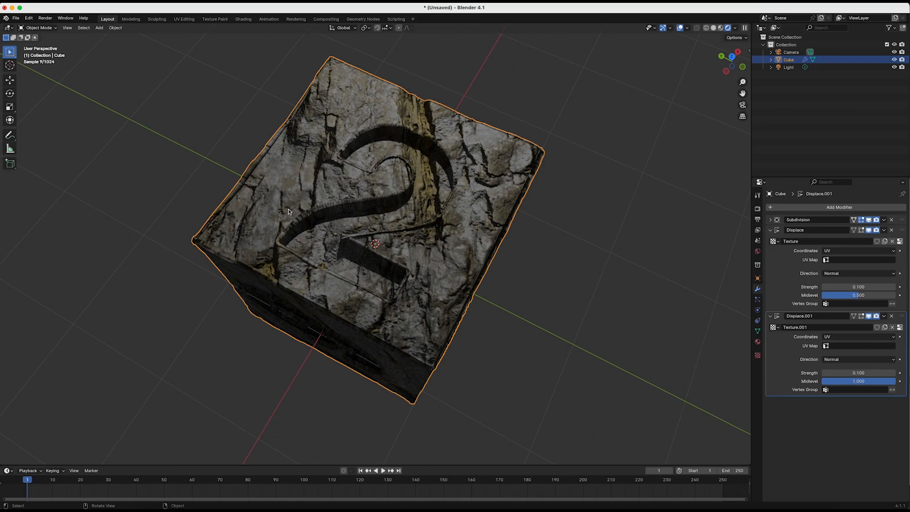